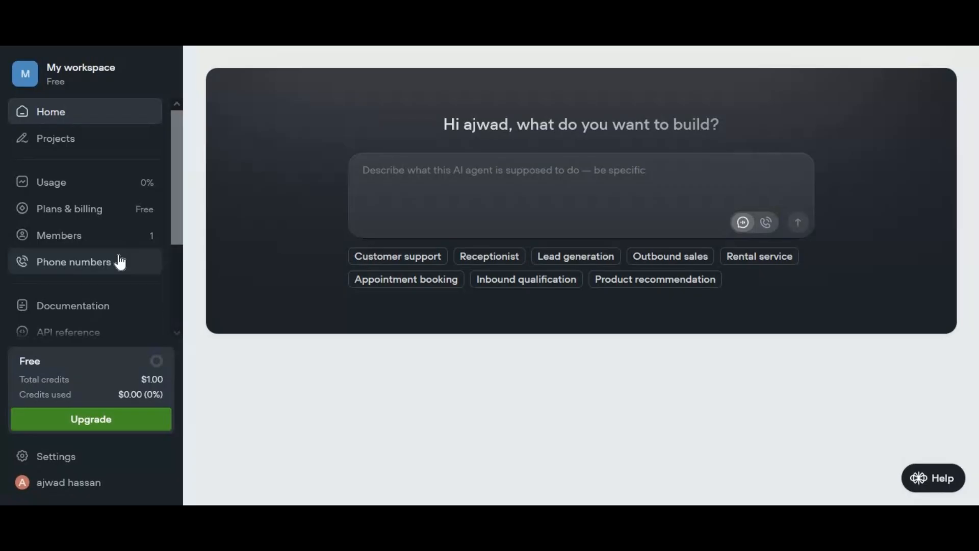
- Start creating a Voiceflow phone number for the workspace and choose the Florida area code 352
left_click(120, 263)
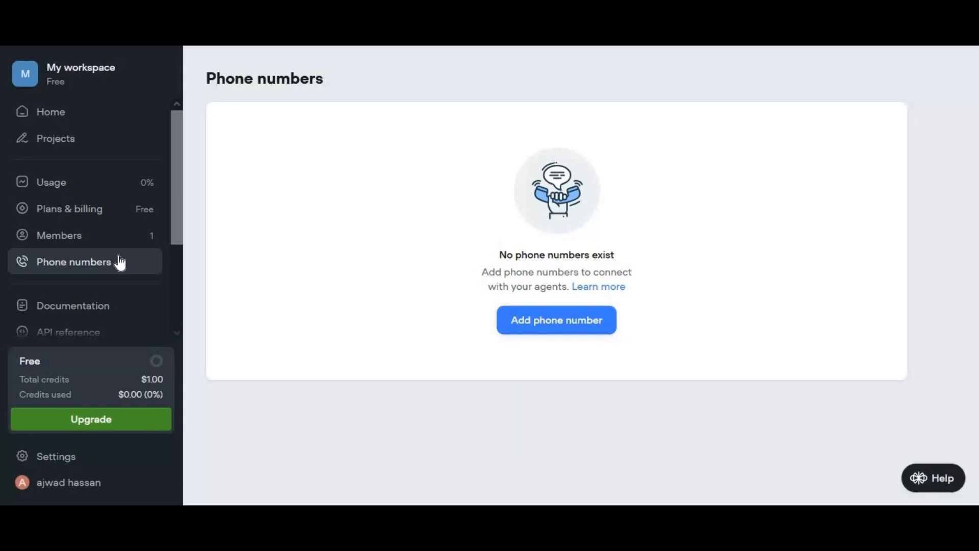
left_click(522, 325)
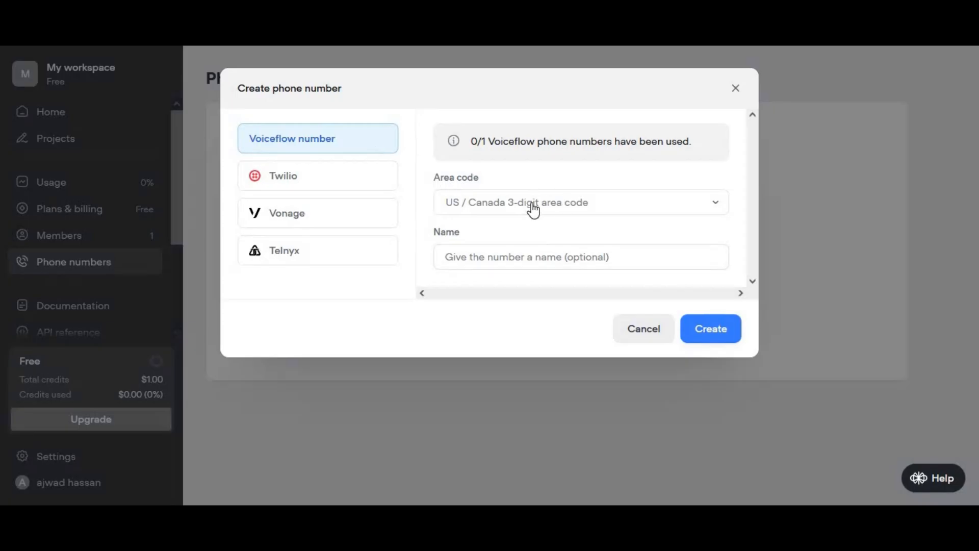
double_click(483, 142)
left_click(625, 184)
left_click(545, 202)
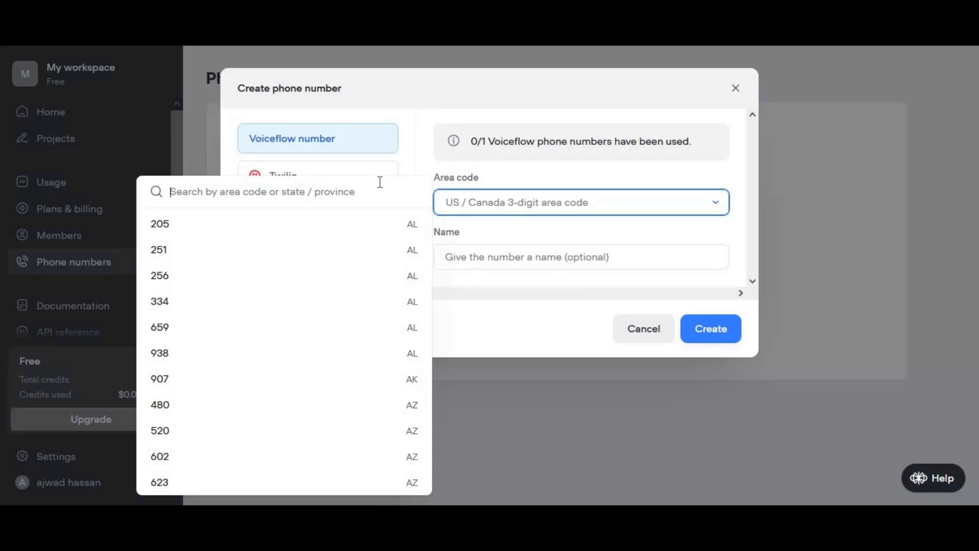
type("il")
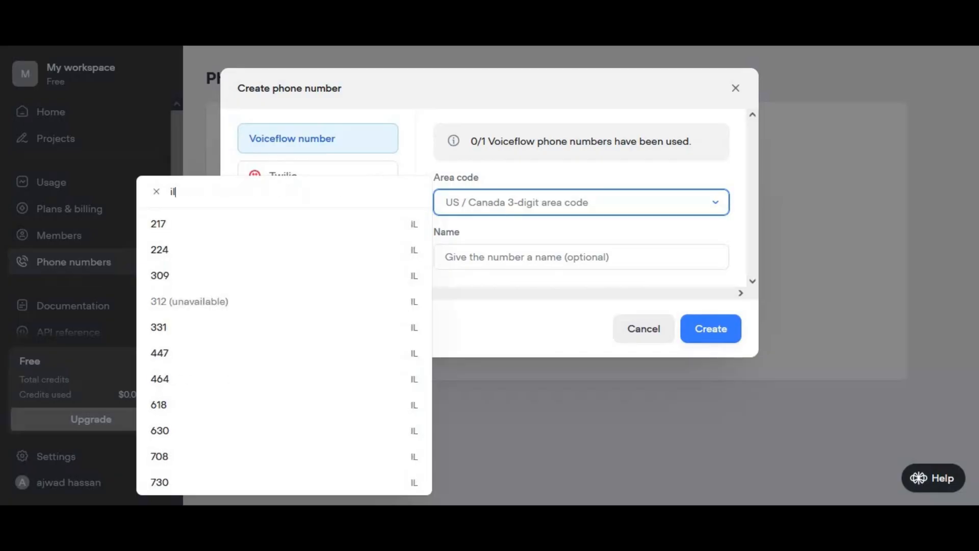
key("BackSpace")
key("BackSpace")
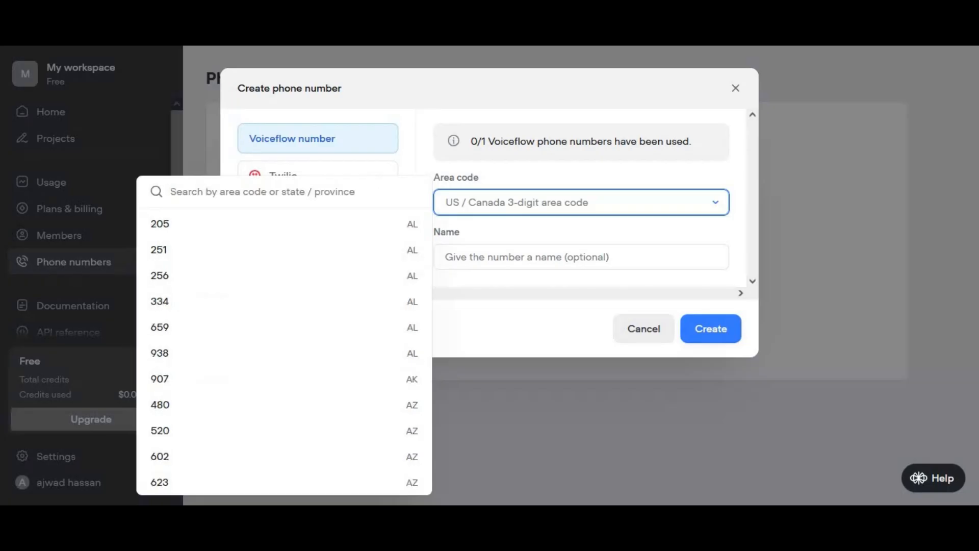
type("fl")
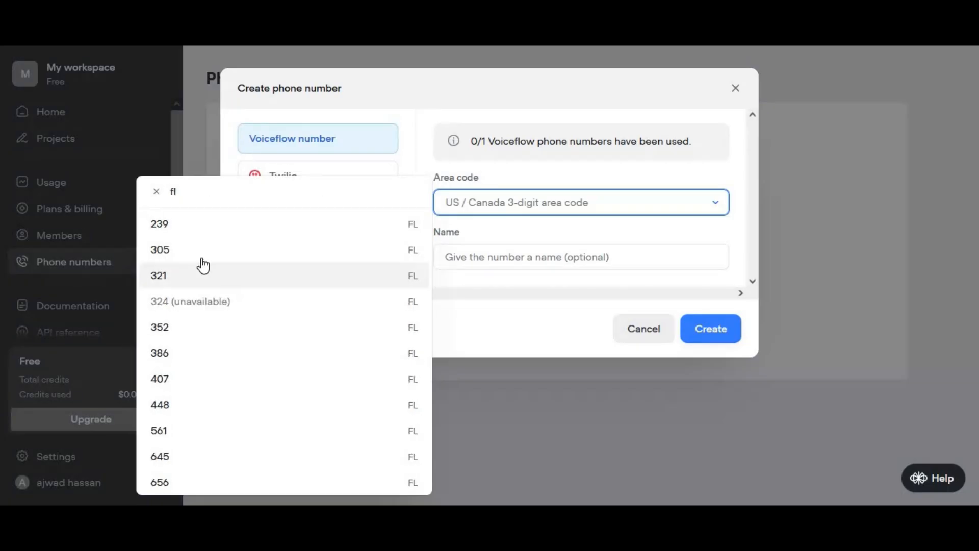
left_click(223, 338)
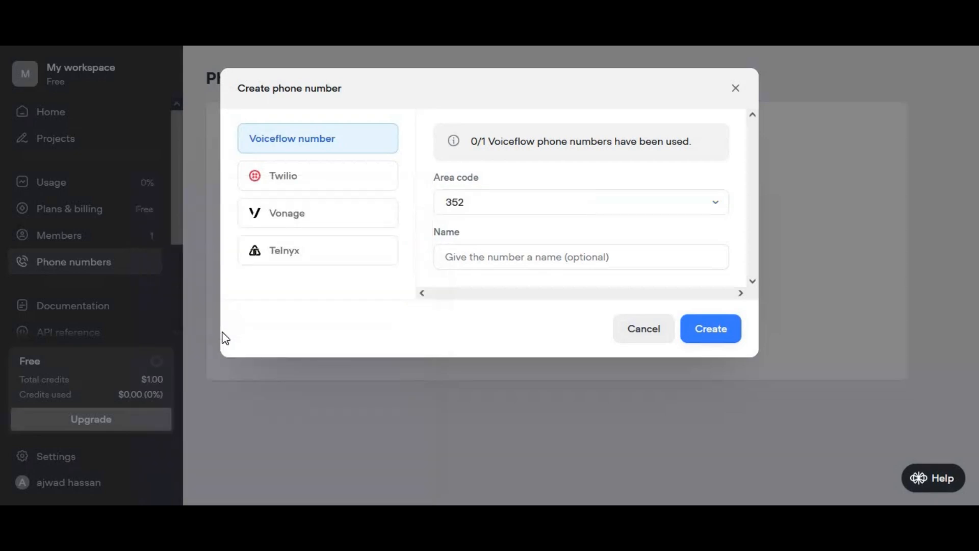
- Name the phone number "support" and create it
left_click(517, 268)
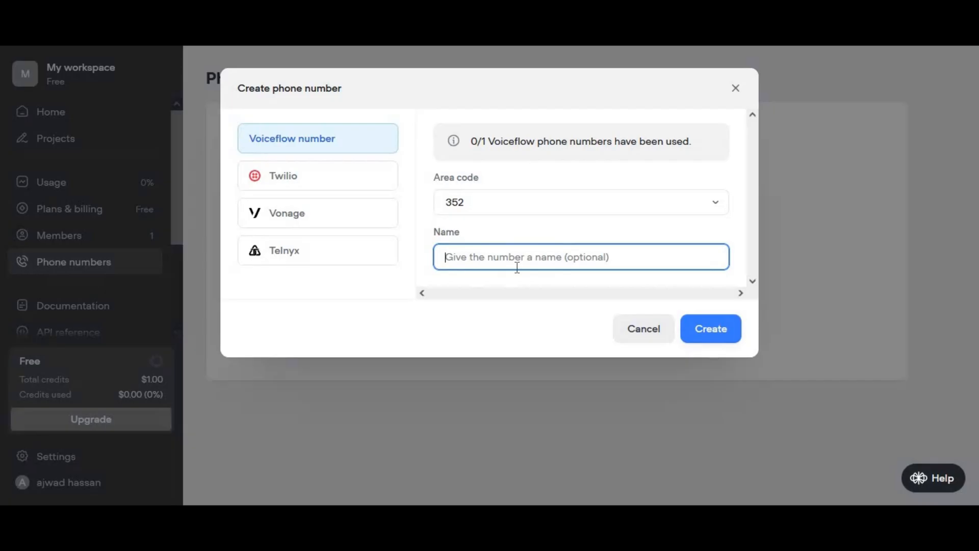
type("support")
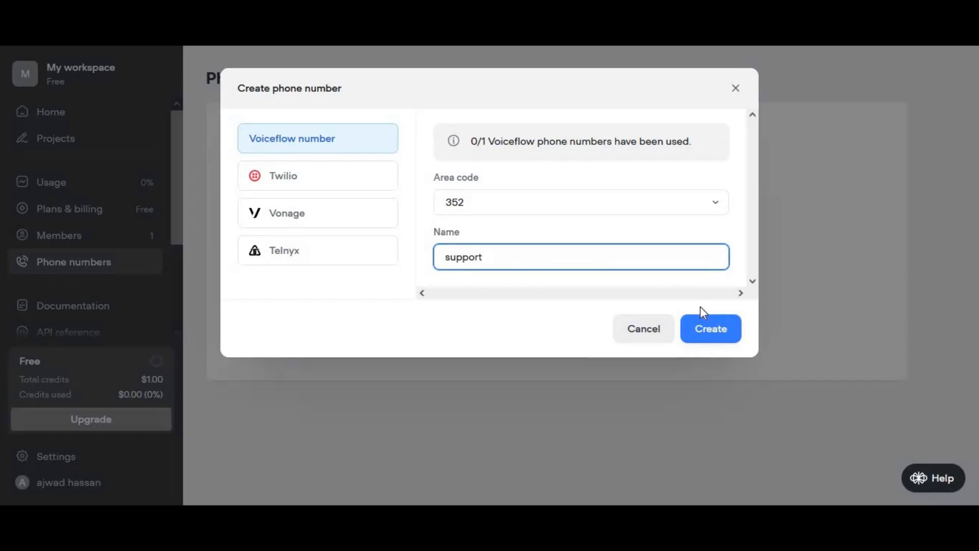
left_click(723, 328)
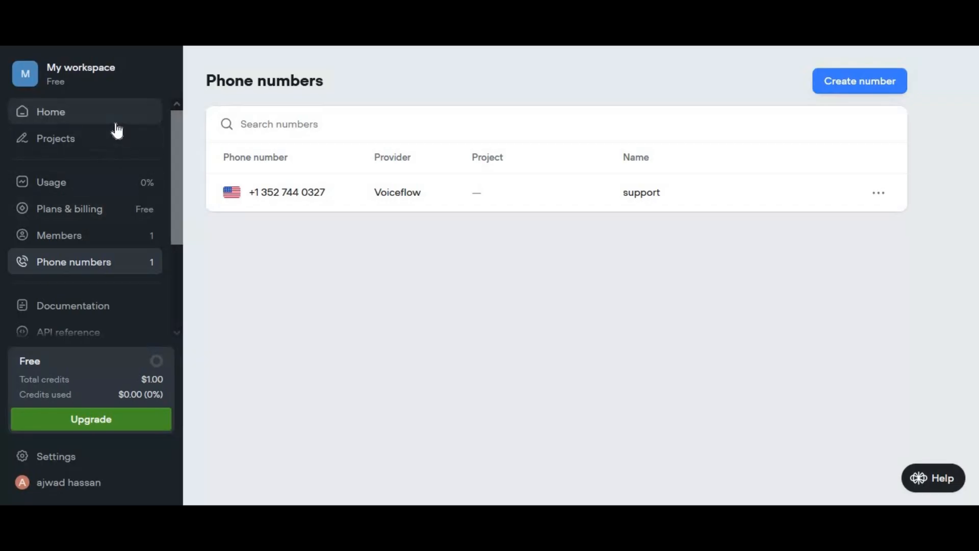
- Start a new project named "Customer Support" and set its type to Phone call
left_click(118, 148)
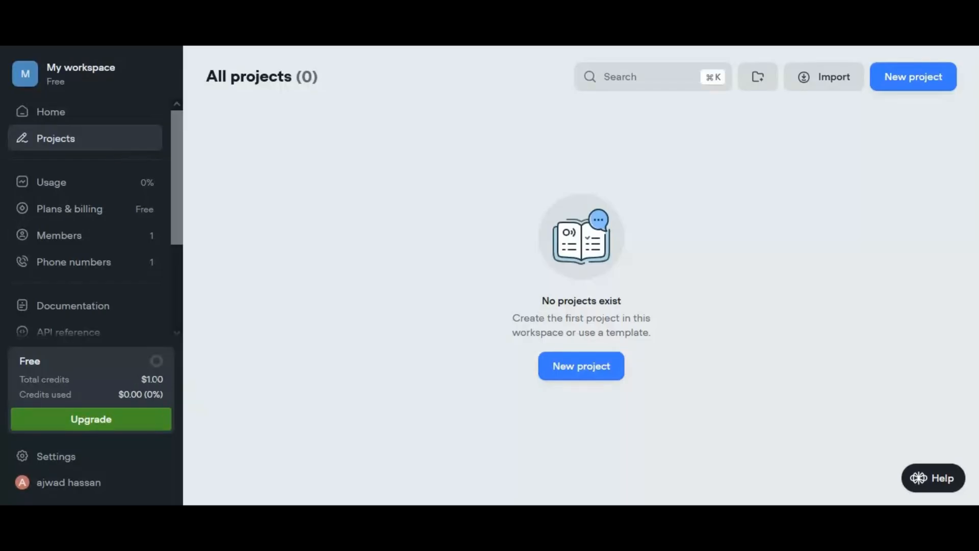
double_click(156, 379)
left_click(157, 380)
left_click(617, 377)
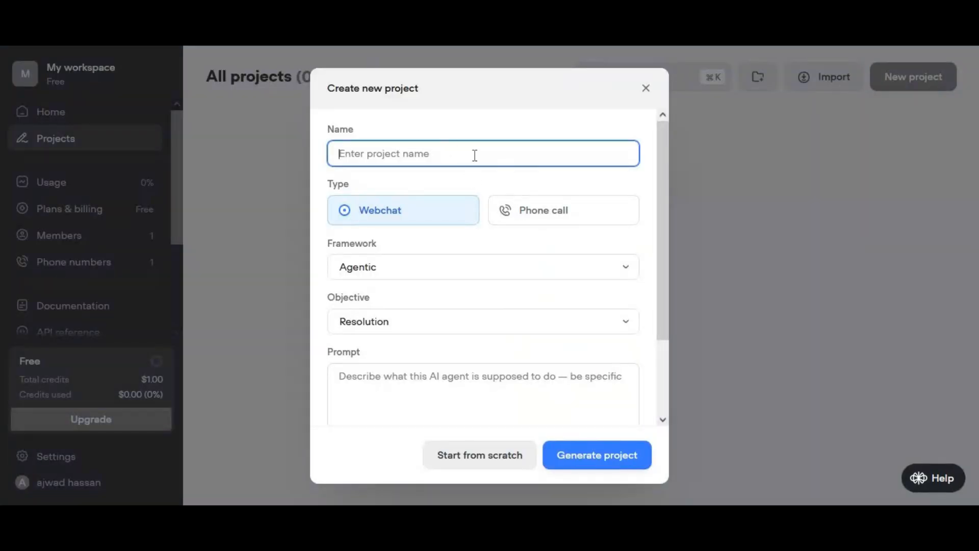
type("Customer ")
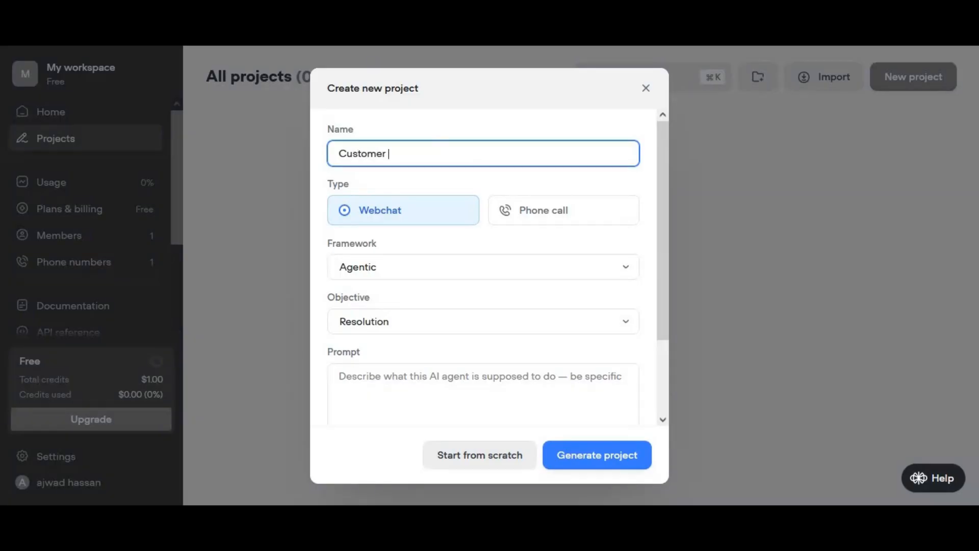
type("Support")
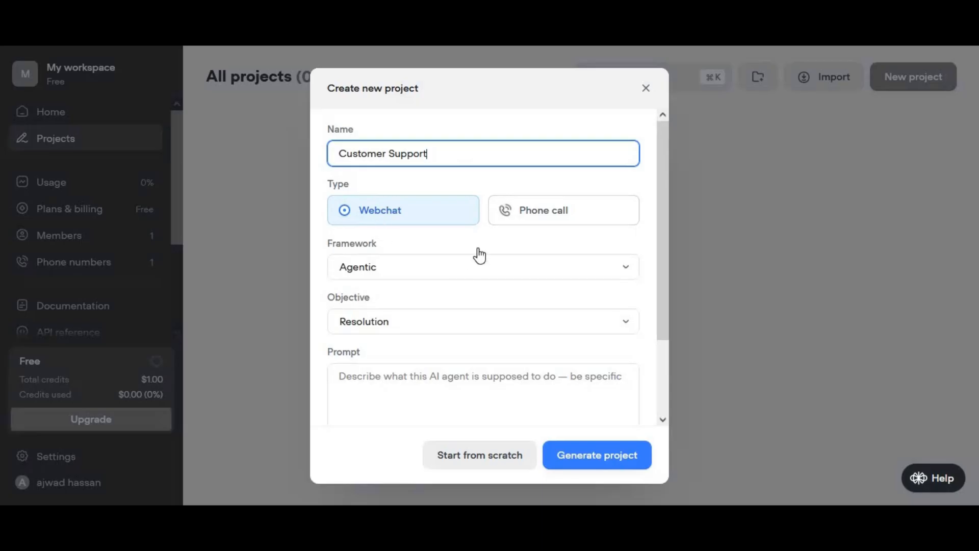
left_click(501, 216)
left_click(501, 216)
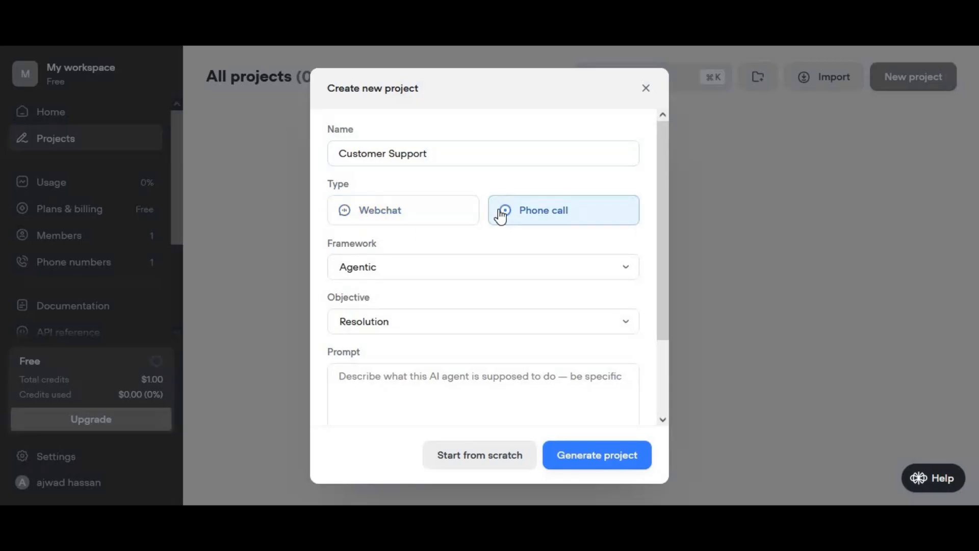
- Keep the Agentic framework and Resolution objective, and create the project from scratch without a prompt
scroll(501, 216, "down", 1)
left_click(431, 212)
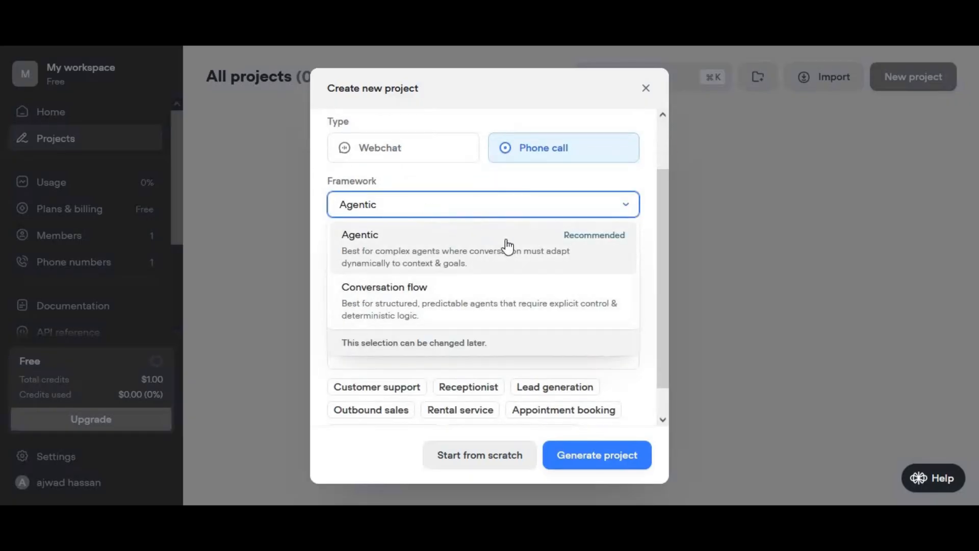
left_click(485, 182)
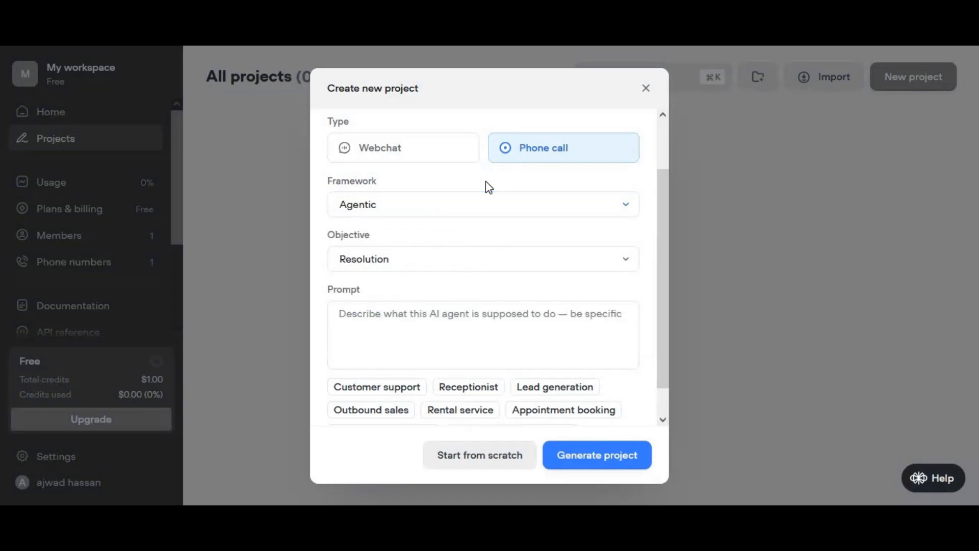
left_click(477, 263)
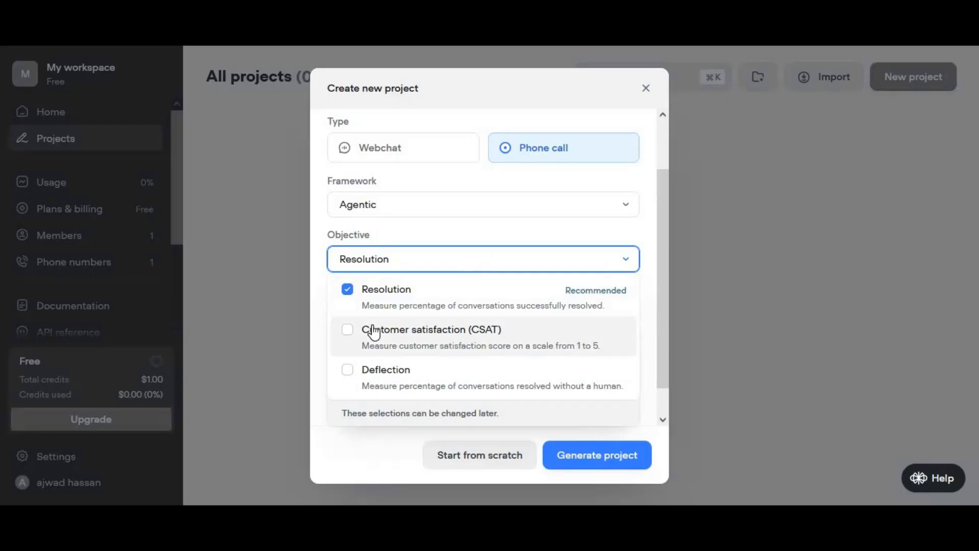
left_click(647, 225)
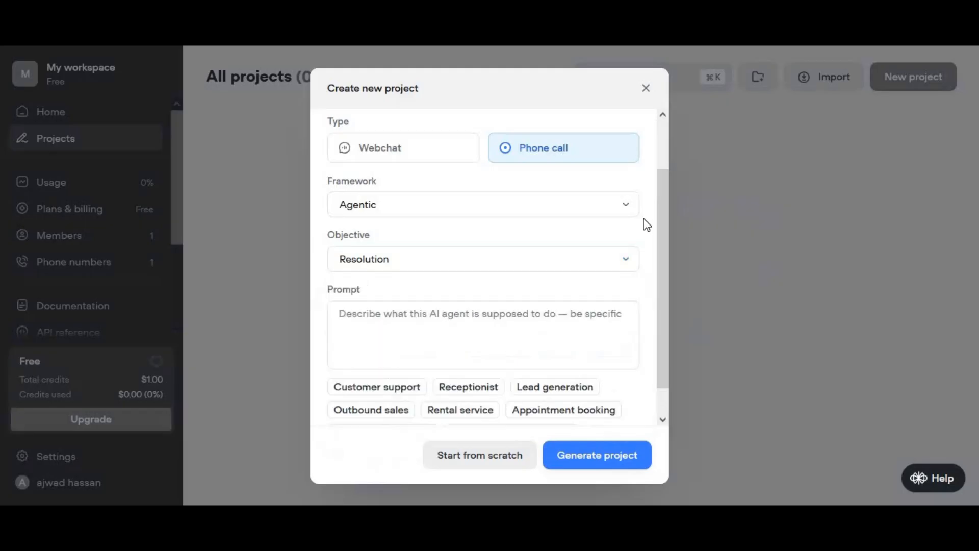
scroll(646, 225, "down", 1)
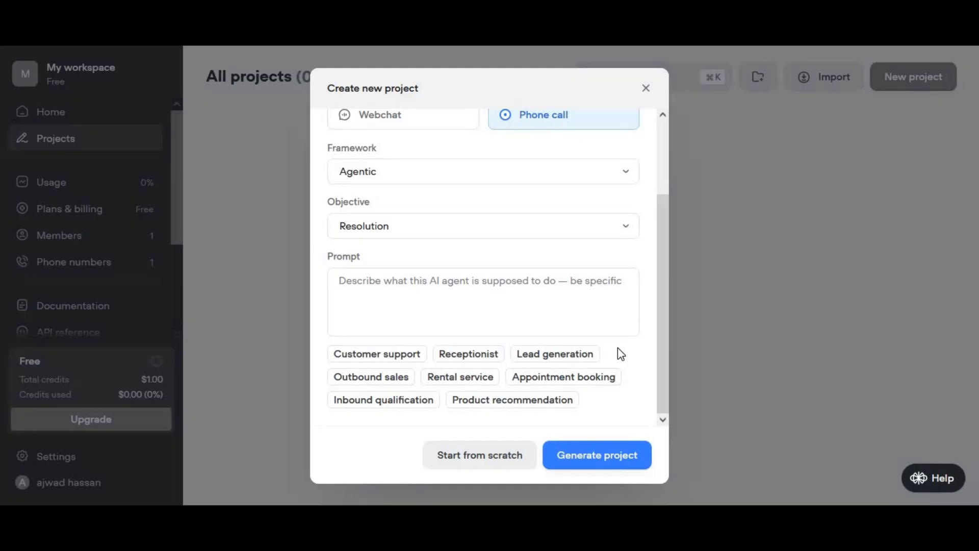
left_click(482, 468)
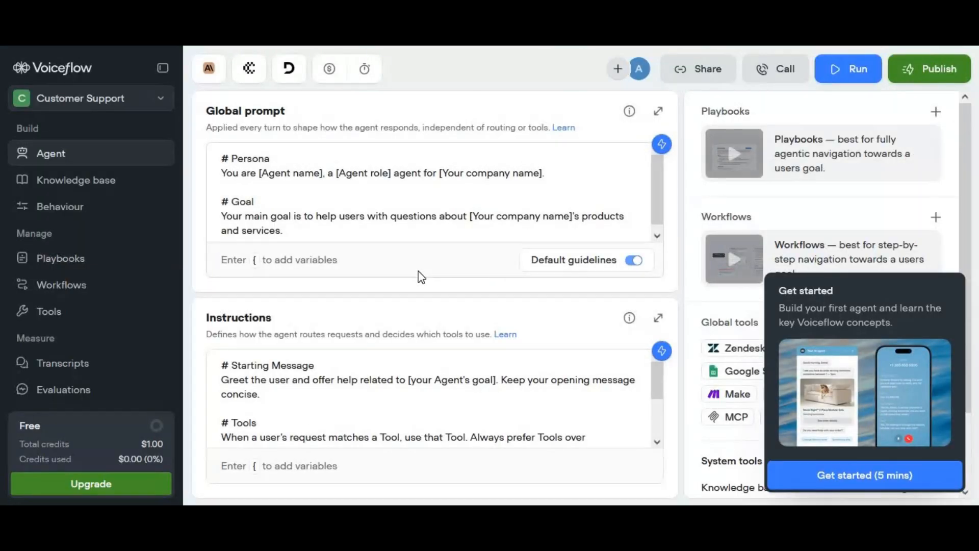
- Open the Customer Support project's phone numbers page and dismiss the Get started card
scroll(115, 257, "down", 3)
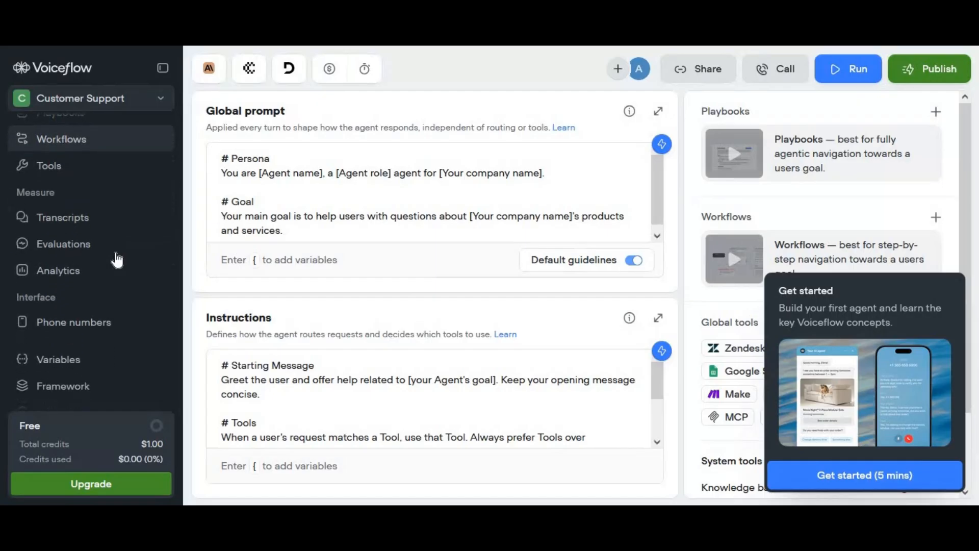
scroll(116, 259, "down", 1)
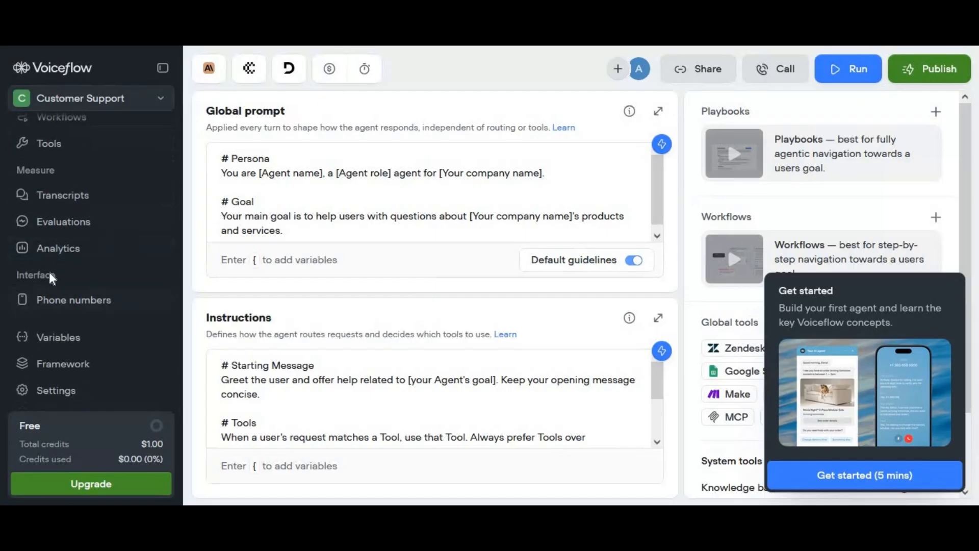
left_click(63, 305)
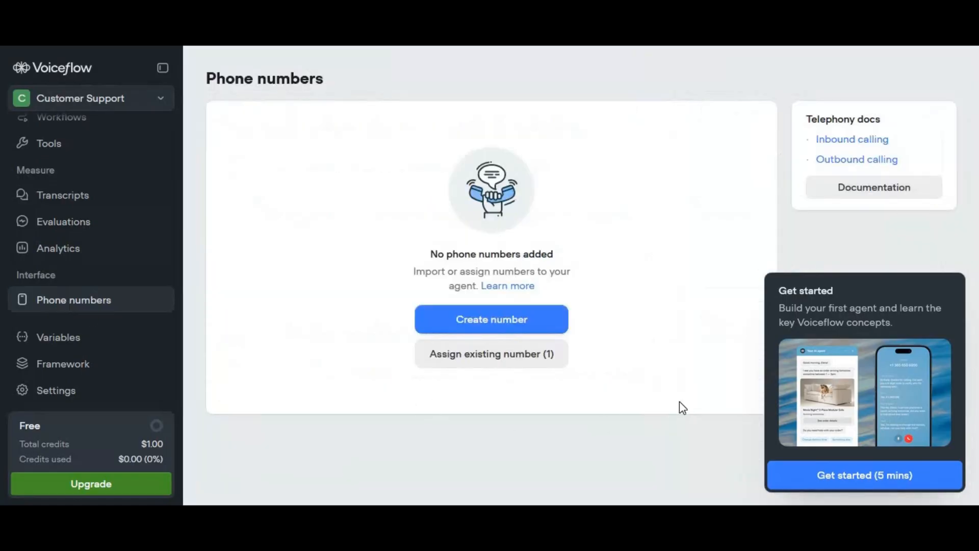
left_click(947, 292)
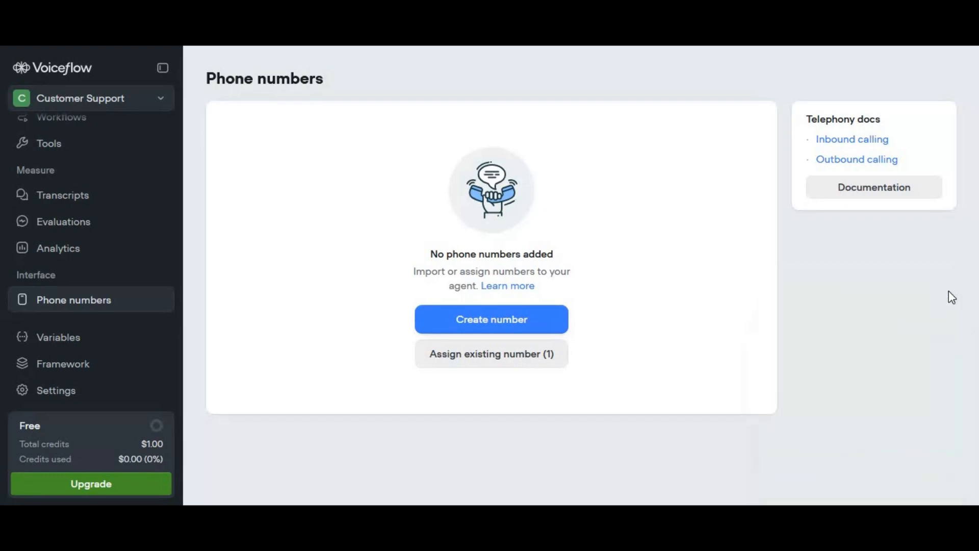
- Assign the existing workspace phone number to the project's Development environment
left_click(518, 365)
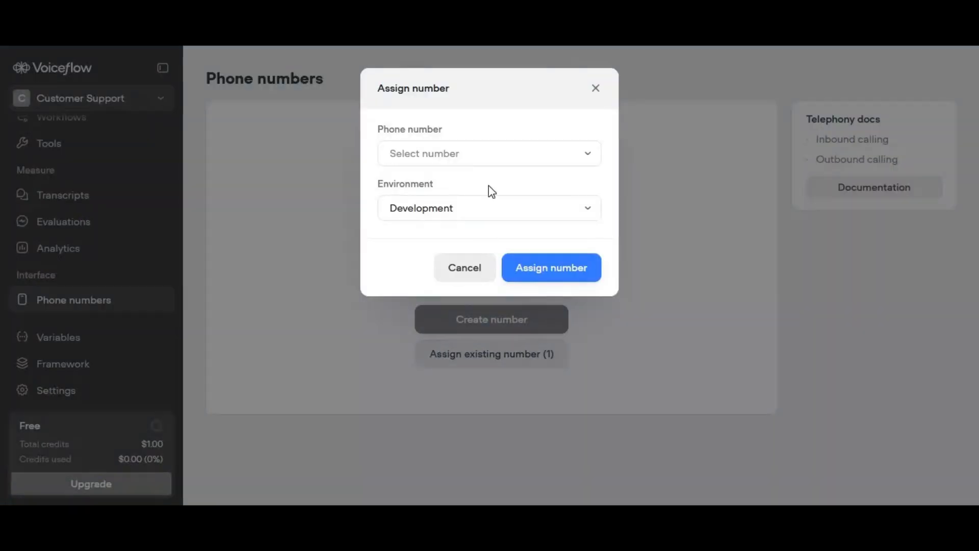
left_click(495, 166)
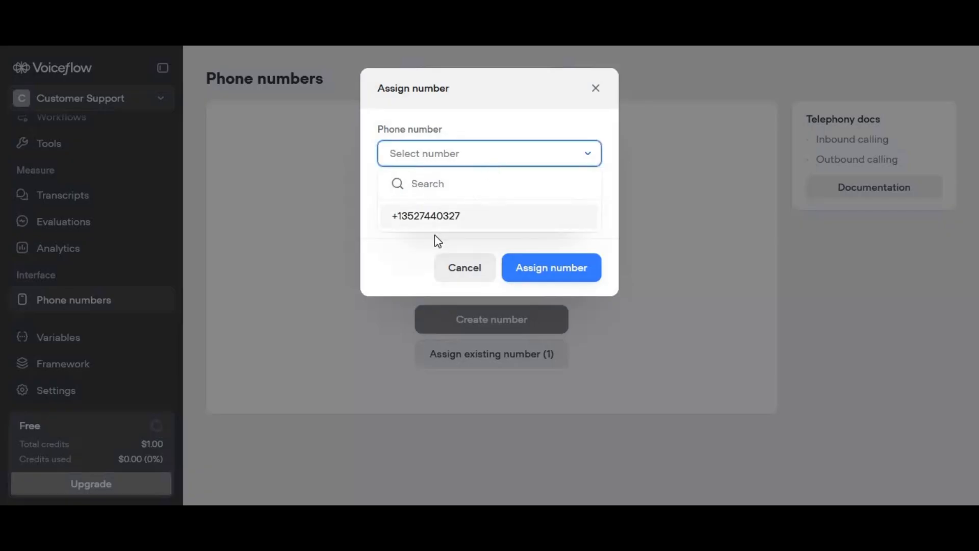
left_click(424, 217)
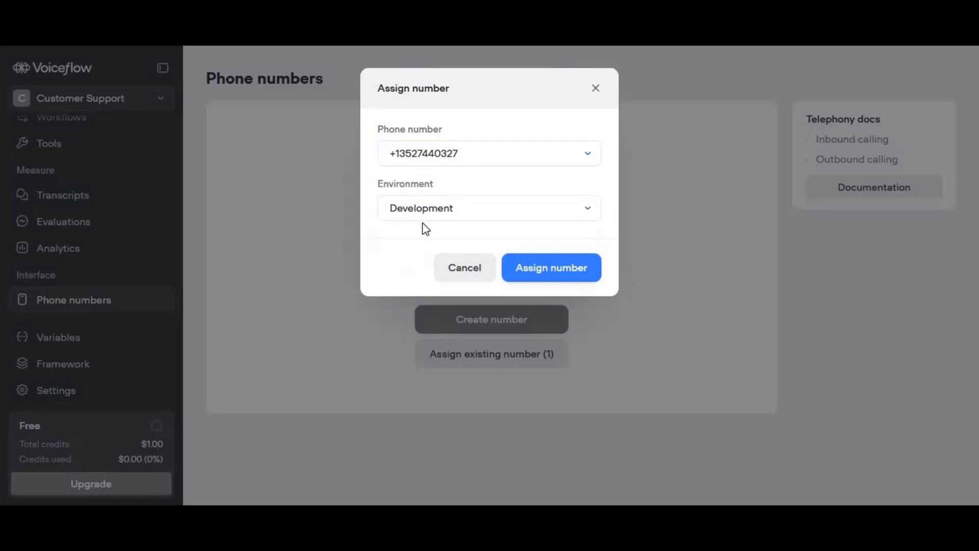
left_click(466, 218)
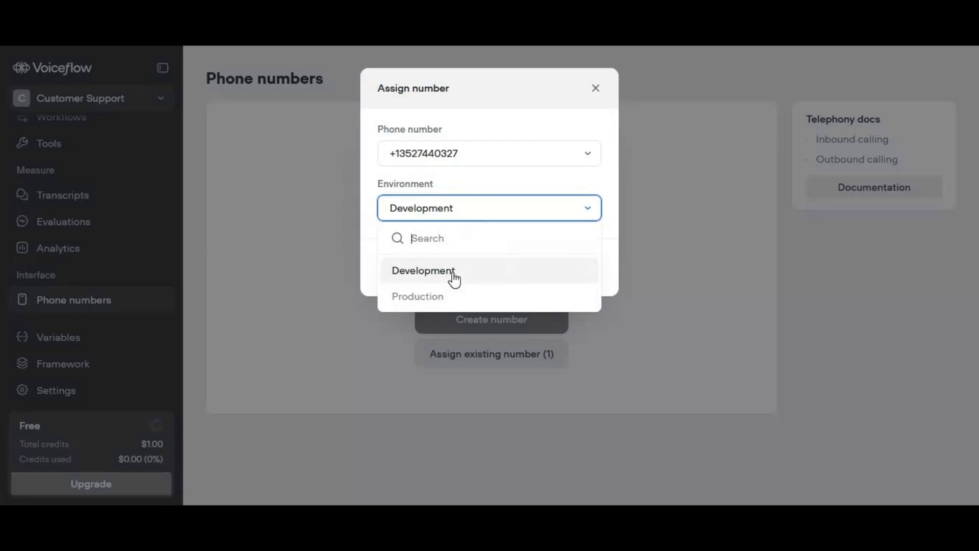
left_click(633, 285)
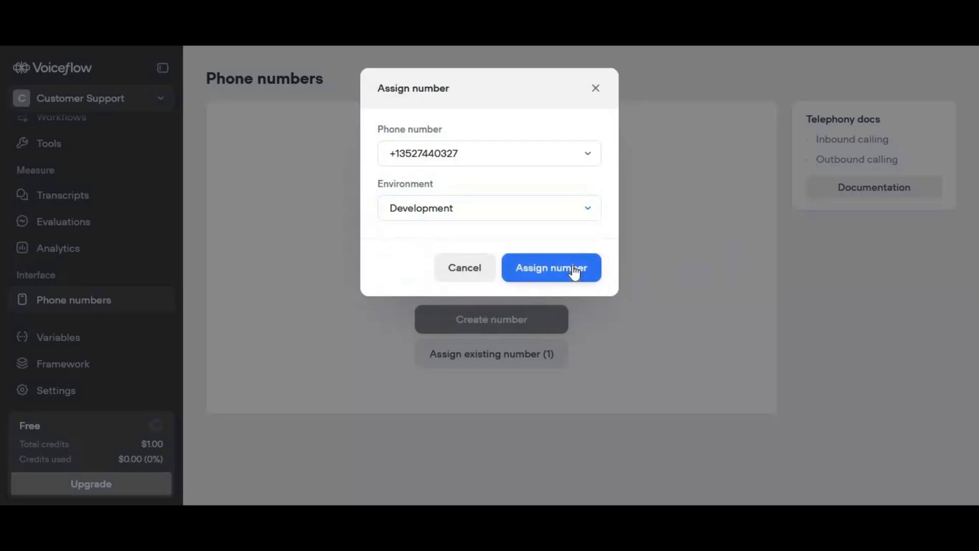
left_click(572, 266)
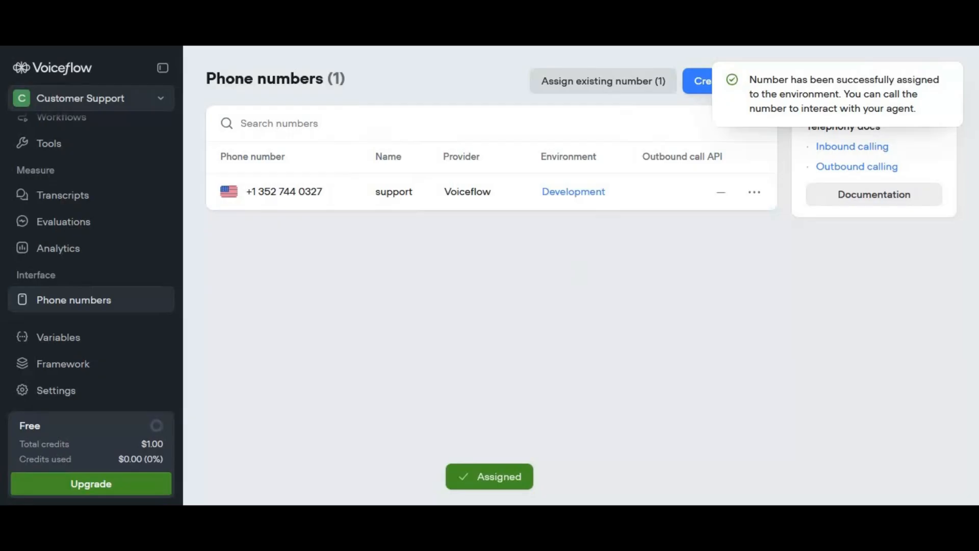
- Open the Customer Support project's knowledge base and start adding a plain text data source
scroll(92, 244, "up", 4)
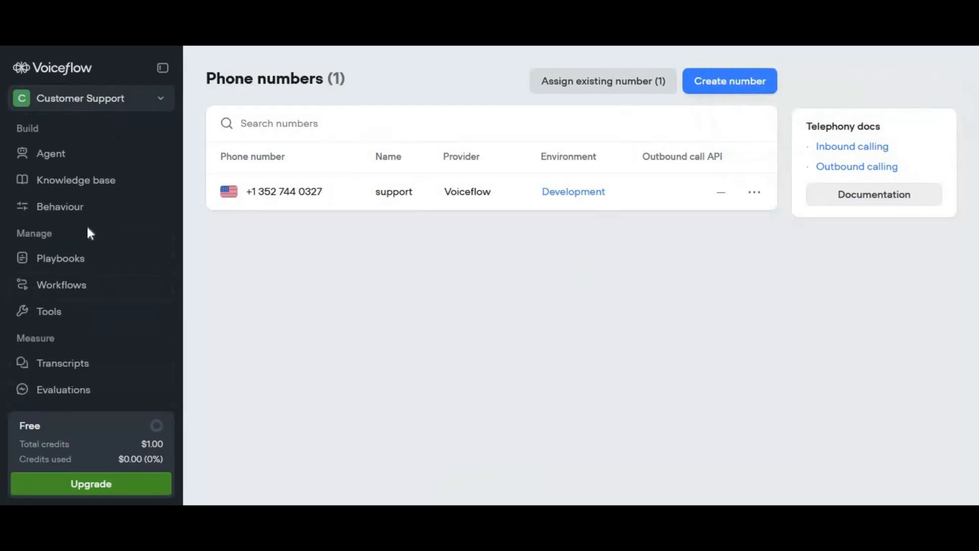
left_click(88, 196)
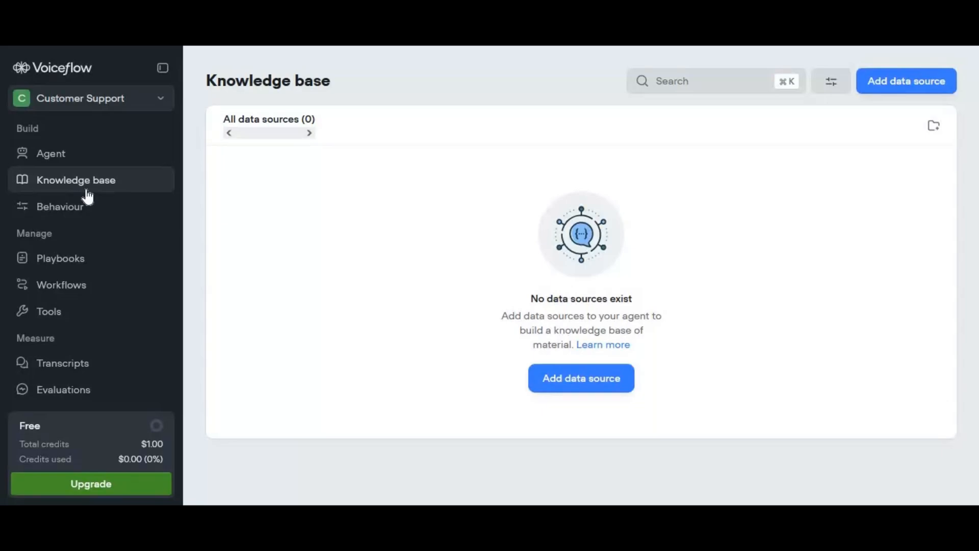
left_click(600, 387)
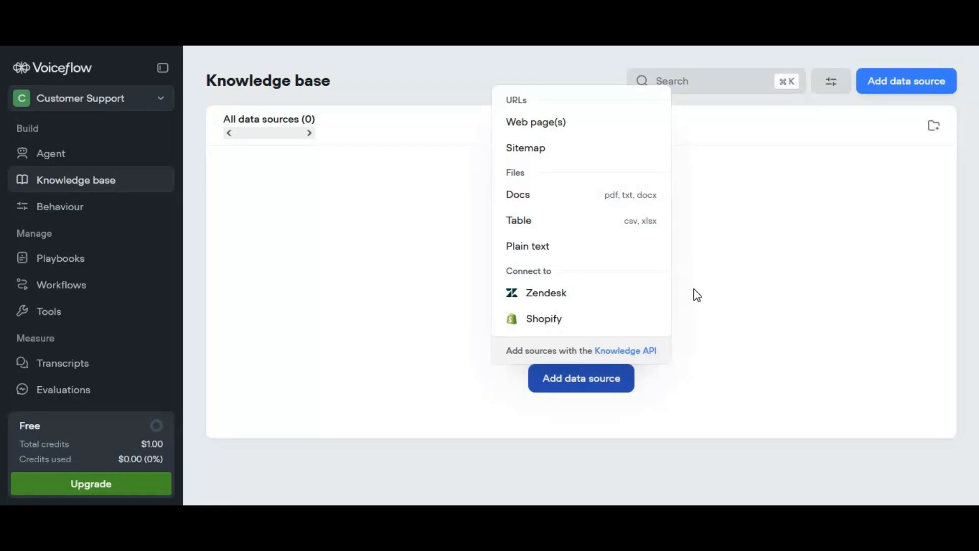
left_click(551, 252)
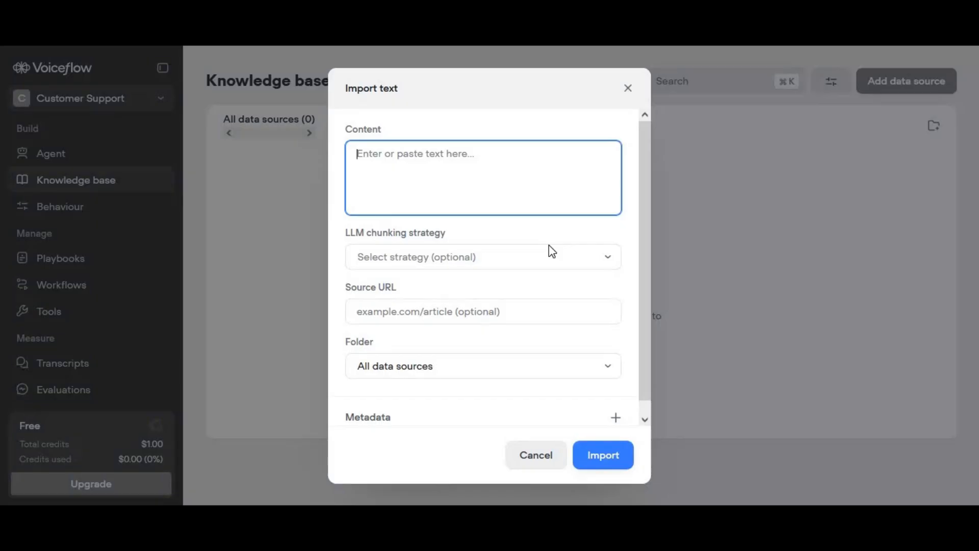
type("Untitled agent")
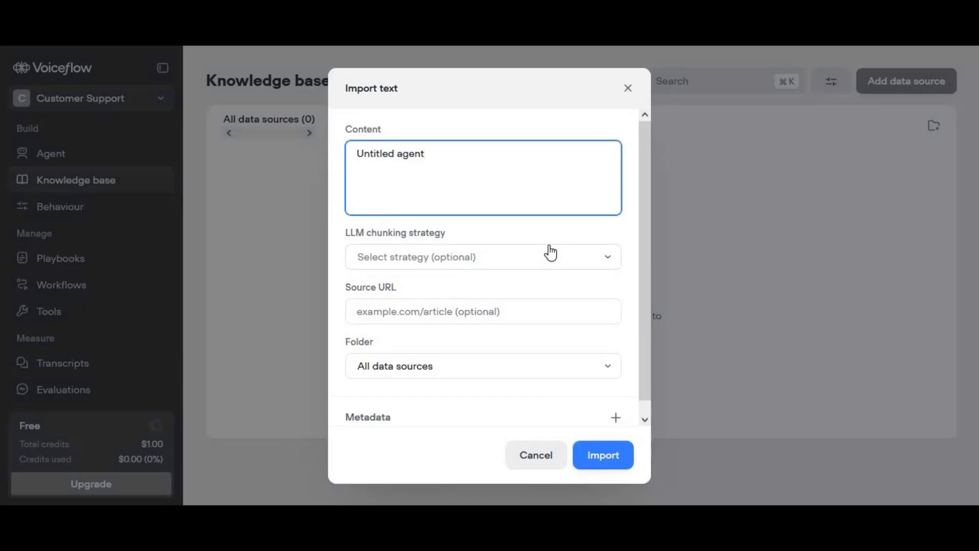
key("super+a")
key("BackSpace")
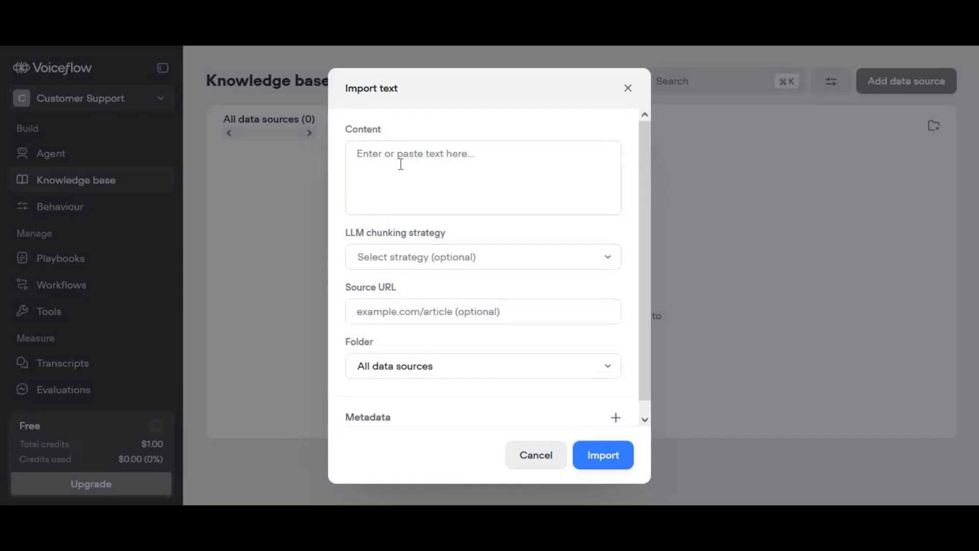
- Paste the store's policy text, from Terms & Conditions to Privacy Policy, as the data source's content
type("Privacy Policy  We respect your privacy and are committed to protecting your personal information.  Information We Collect:  Name, email, phone number Shipping and billing address Payment details  How We Use It:  To process orders To improve customer experience To send updates and promotions (if opted in)  We do not sell or share your personal data with third parties except as required to fulfill your order.")
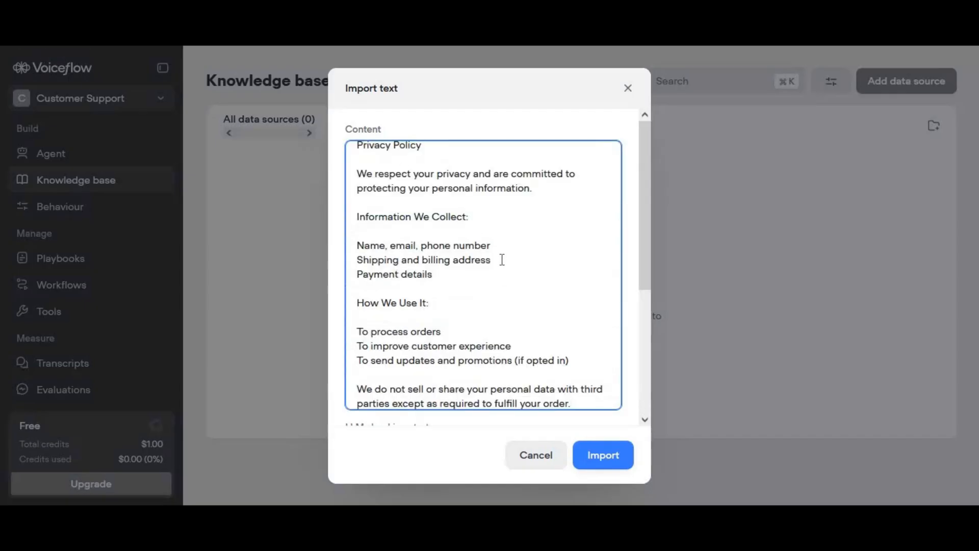
scroll(502, 260, "down", 1)
scroll(501, 260, "up", 1)
scroll(502, 260, "up", 15)
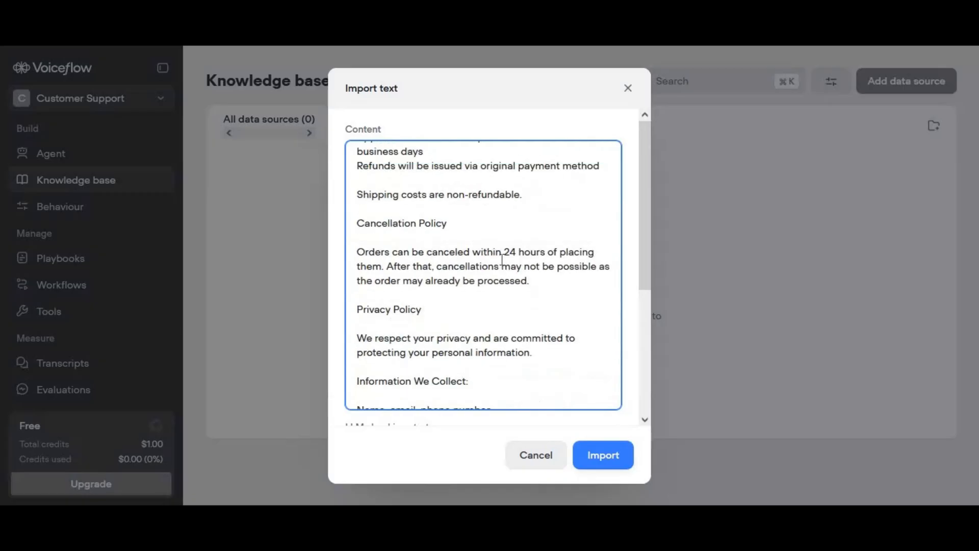
- Review the pasted content's terms, shipping, return, refund, cancellation and privacy sections
scroll(502, 260, "down", 1)
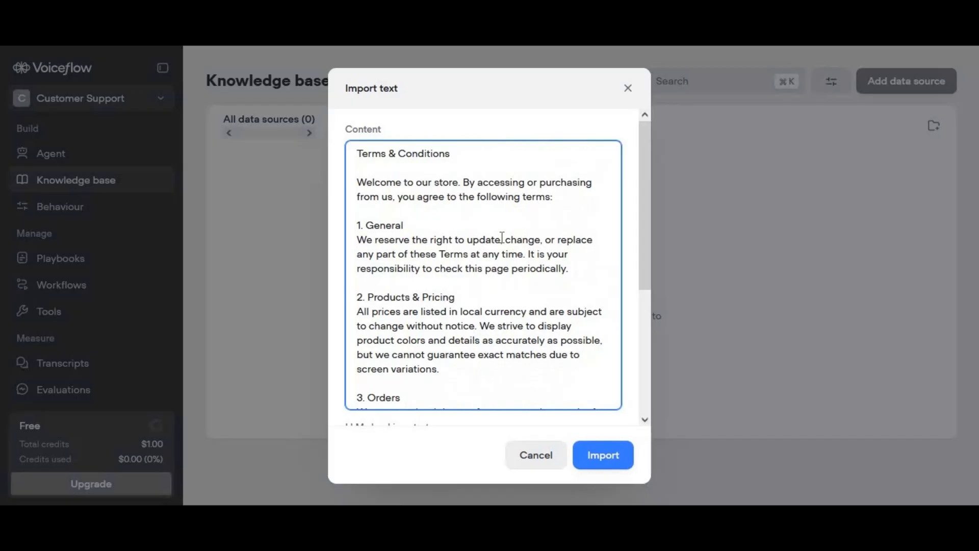
scroll(440, 278, "down", 10)
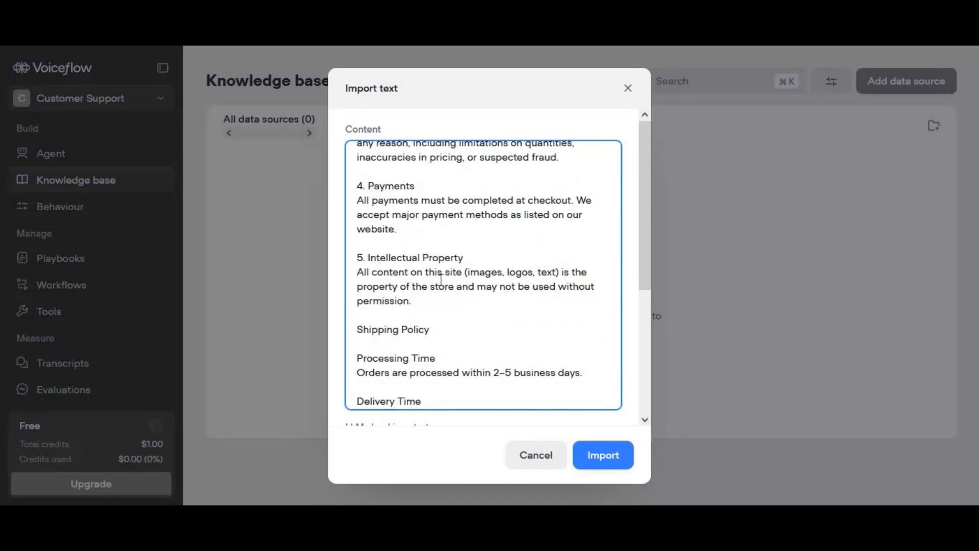
scroll(441, 280, "down", 6)
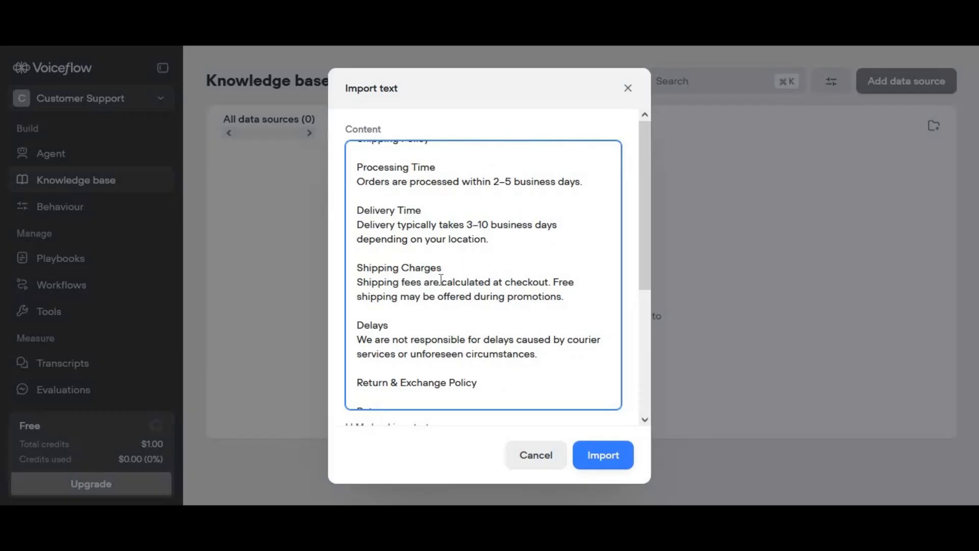
scroll(441, 279, "down", 20)
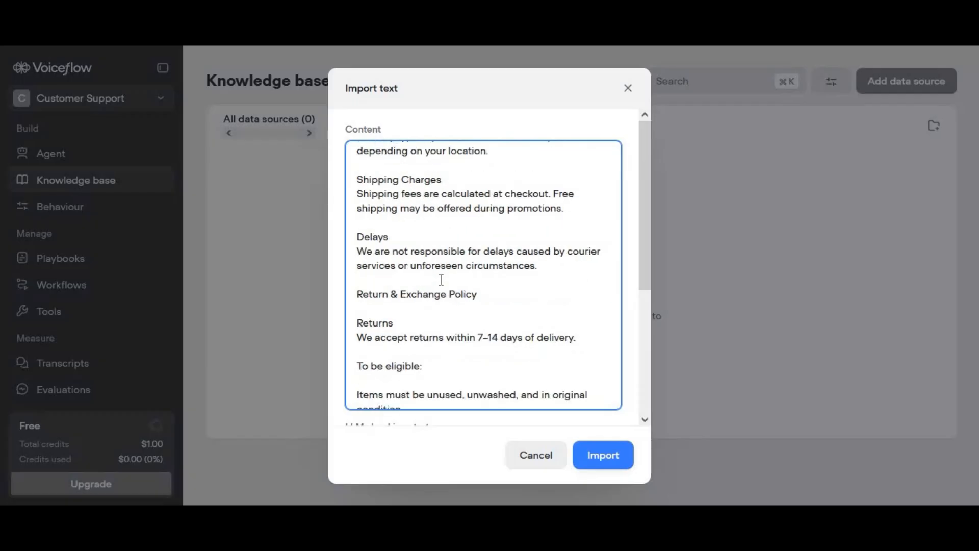
scroll(442, 280, "down", 5)
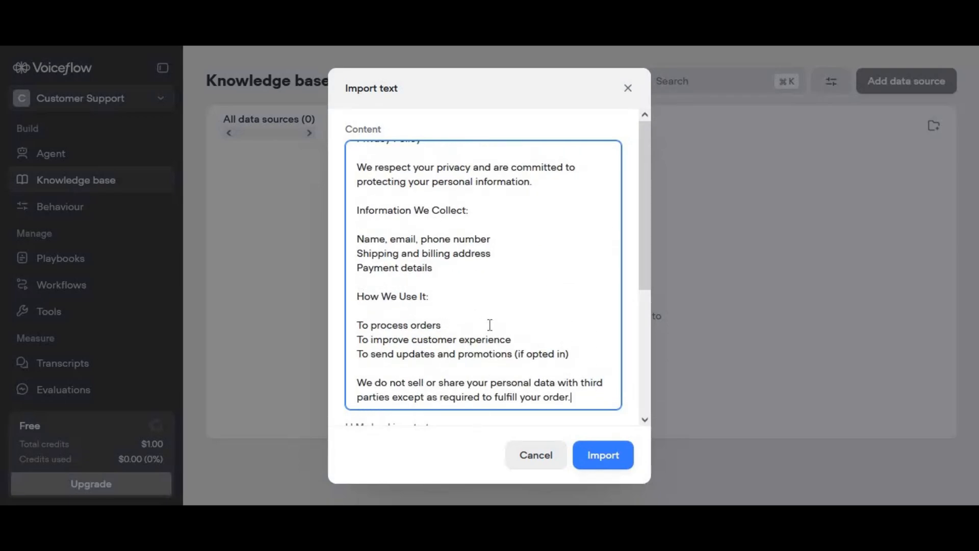
scroll(488, 323, "up", 5)
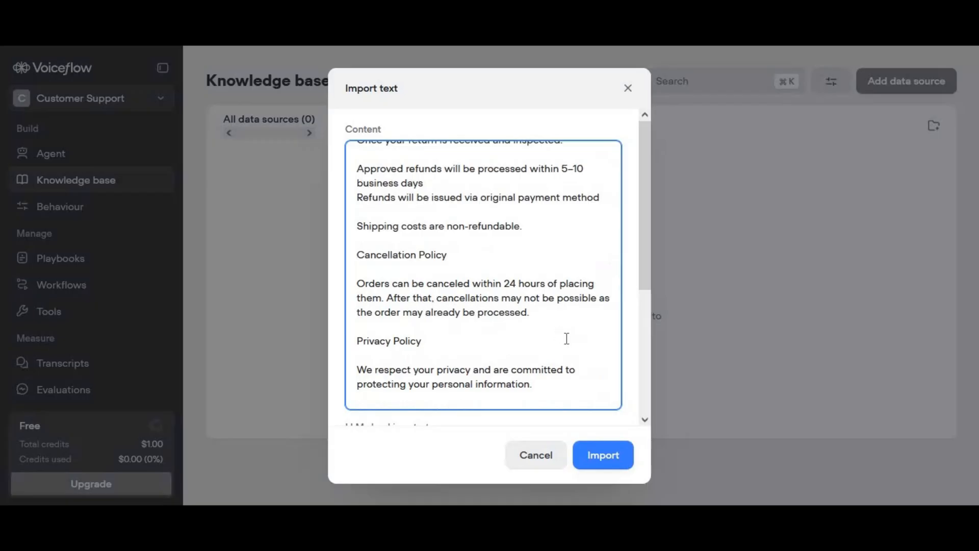
scroll(566, 339, "up", 4)
scroll(566, 339, "up", 10)
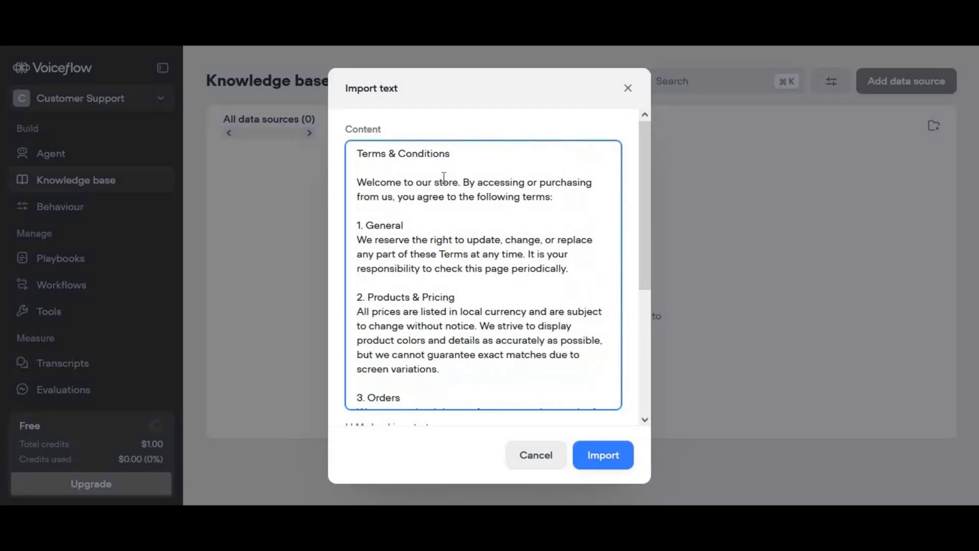
- Replace "our store" with "AJ Clothing" in the welcome sentence of the Terms & Conditions
double_click(451, 184)
double_click(423, 182)
left_click_drag(455, 182, 459, 182)
type("AJ Clothing")
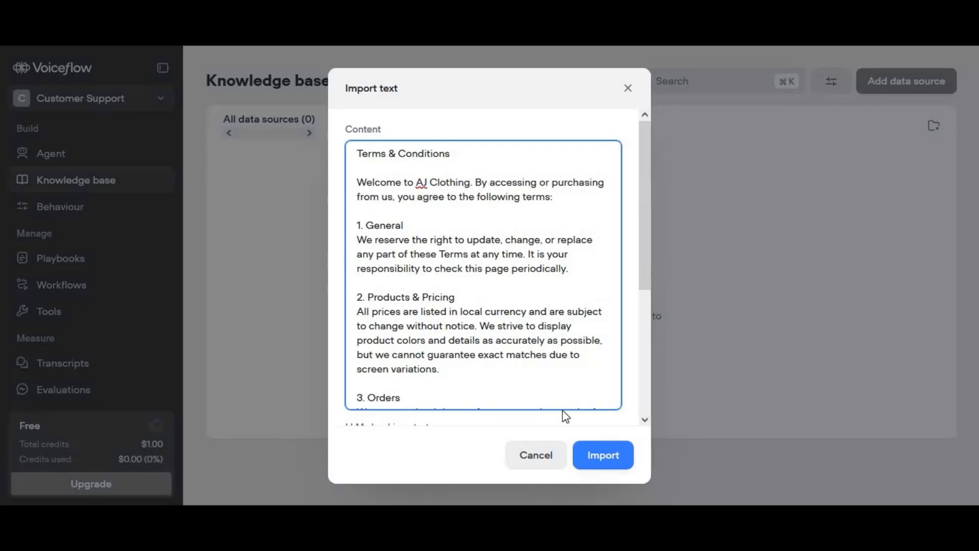
- Set the LLM chunking strategy to FAQ optimization, Smart chunking and Summarize, and import the text
scroll(567, 327, "down", 15)
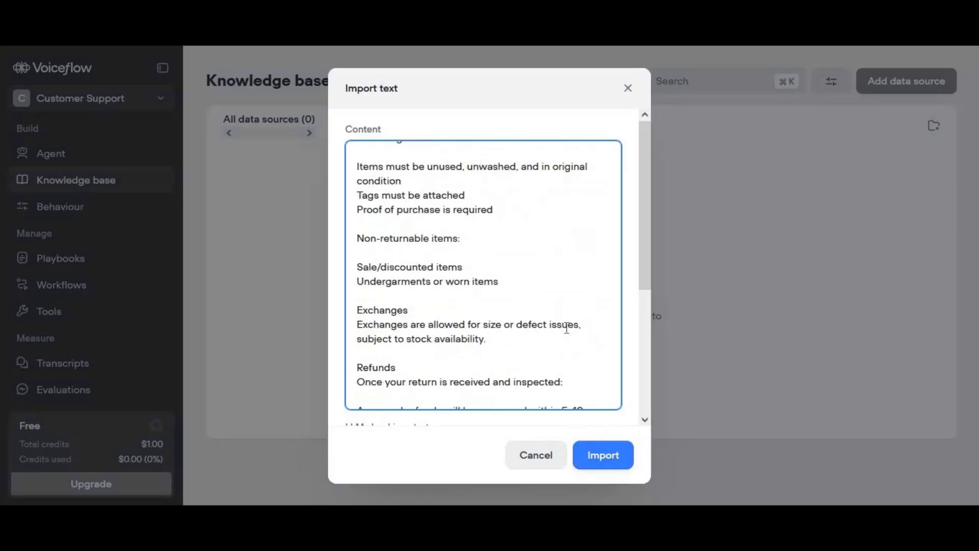
scroll(552, 259, "up", 1)
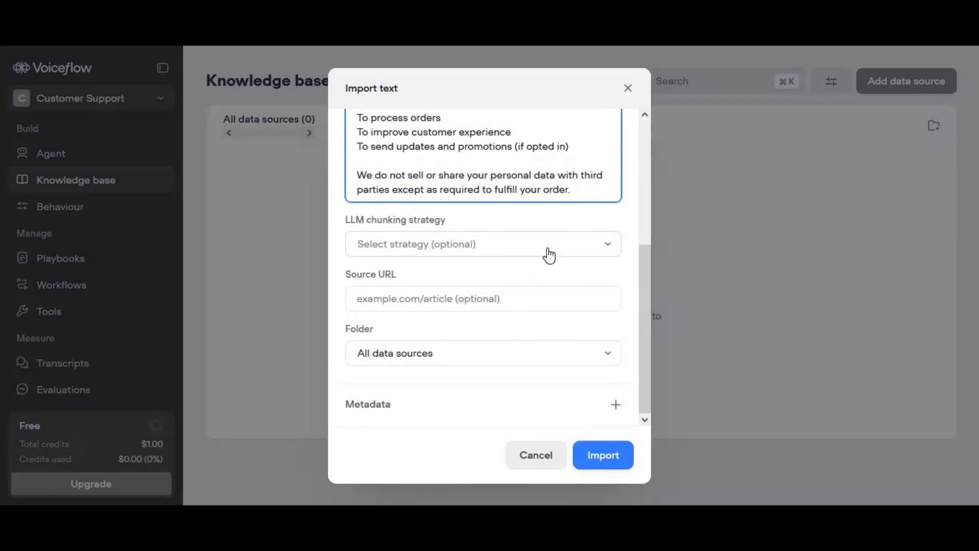
left_click(549, 245)
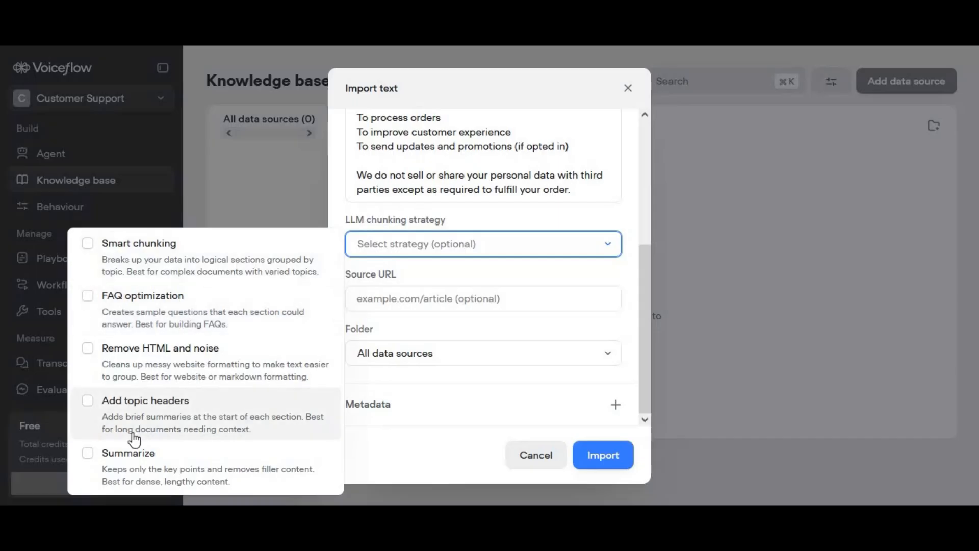
left_click(87, 297)
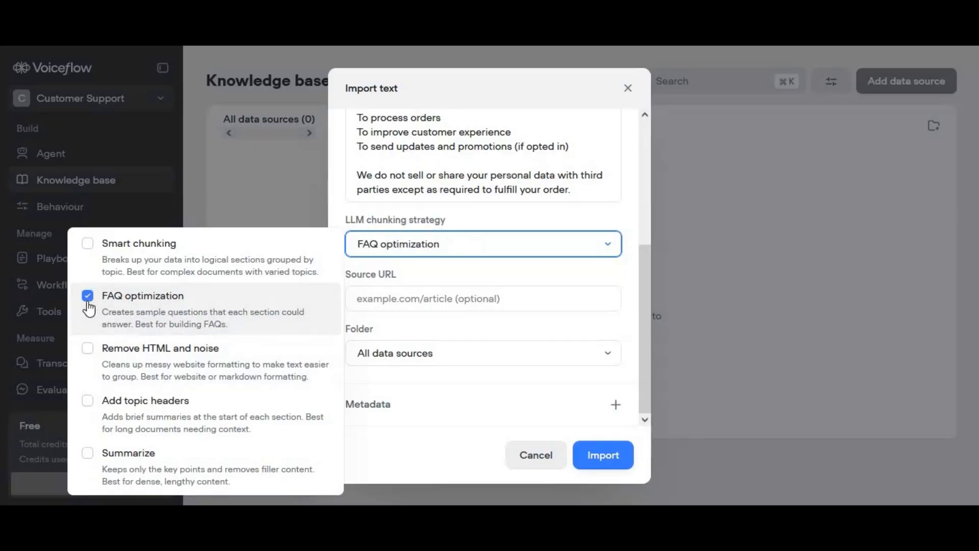
left_click(96, 260)
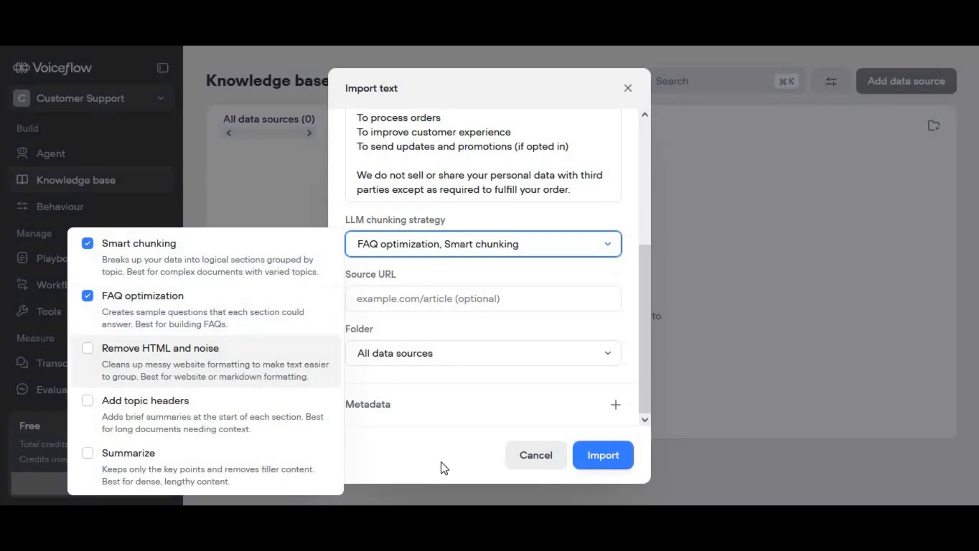
left_click(257, 470)
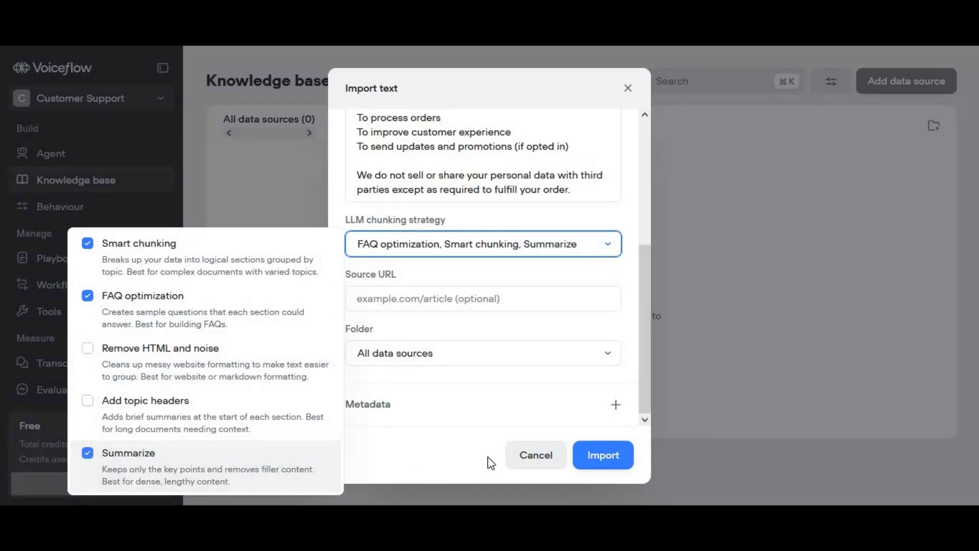
left_click(602, 457)
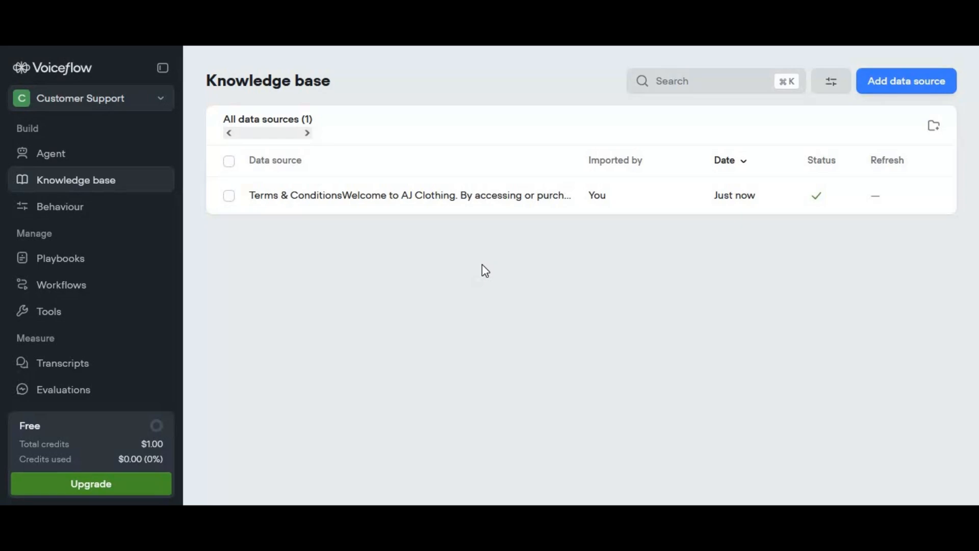
- Open the agent's editor and compare the speed, cost and intelligence of the available language models
left_click(112, 151)
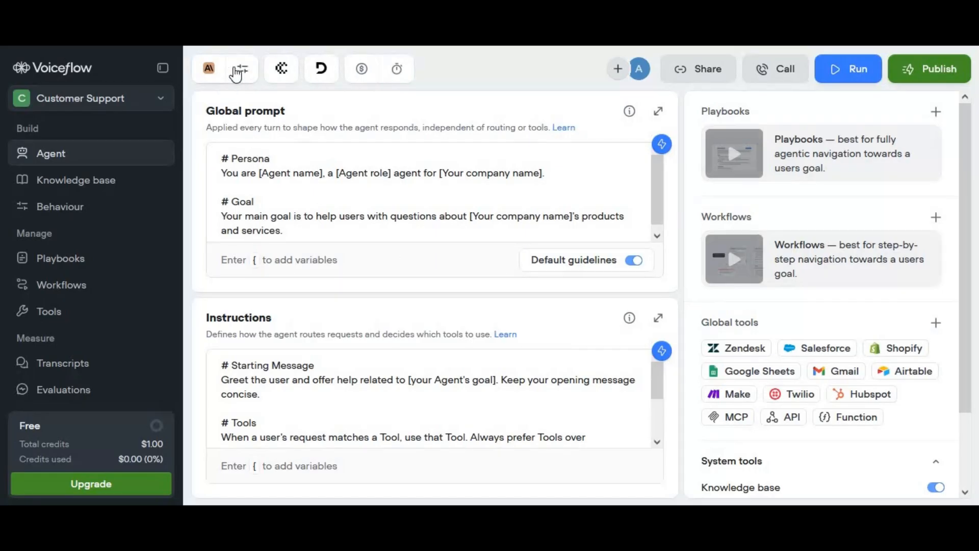
left_click(220, 76)
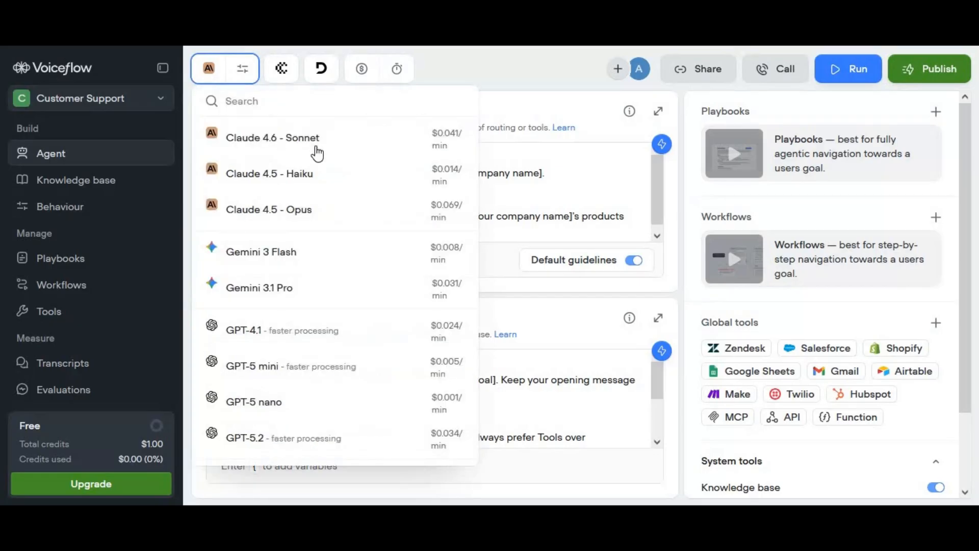
mouse_move(317, 149)
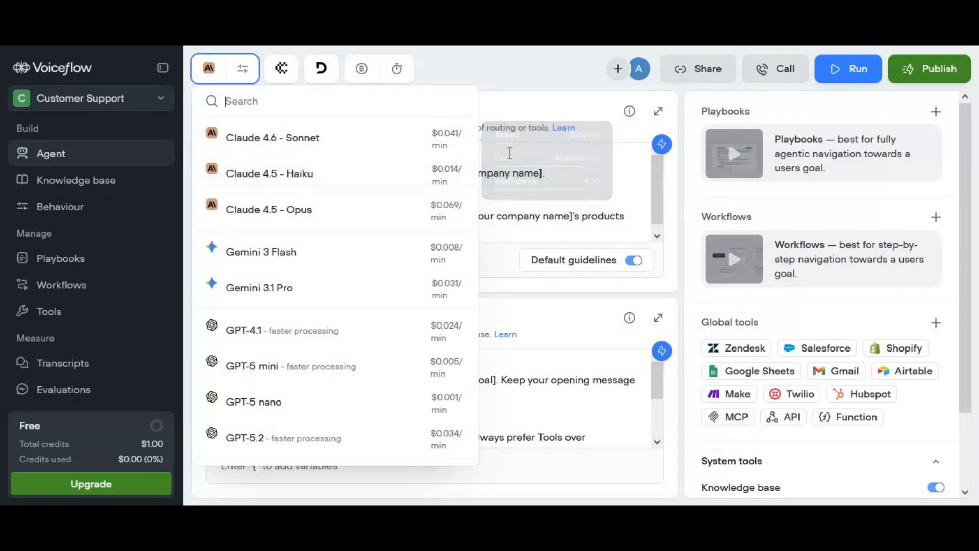
mouse_move(410, 214)
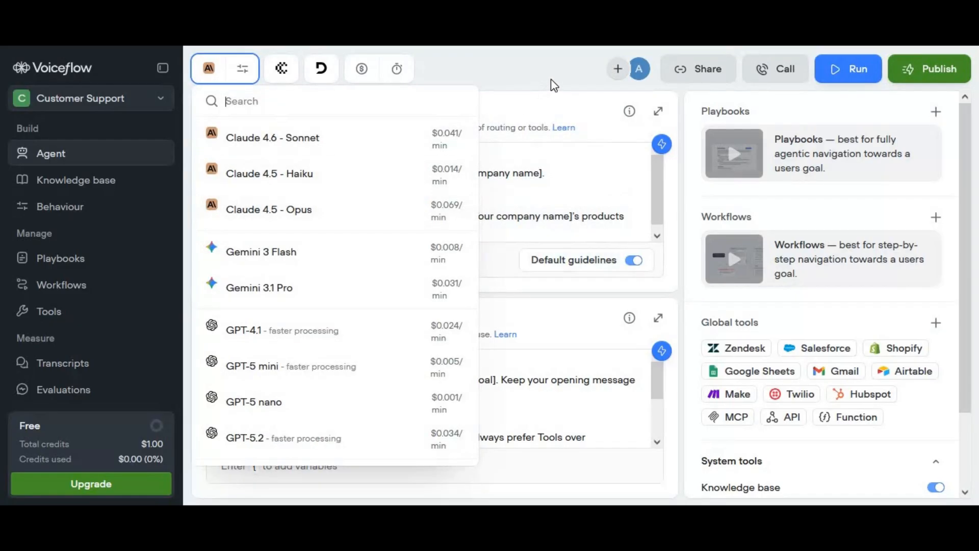
scroll(400, 245, "down", 3)
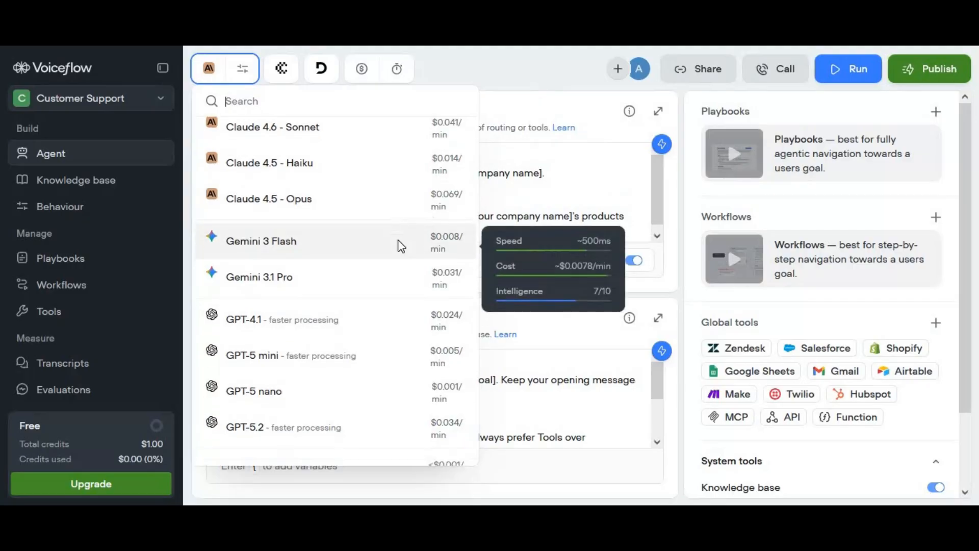
scroll(402, 247, "up", 1)
scroll(402, 247, "up", 2)
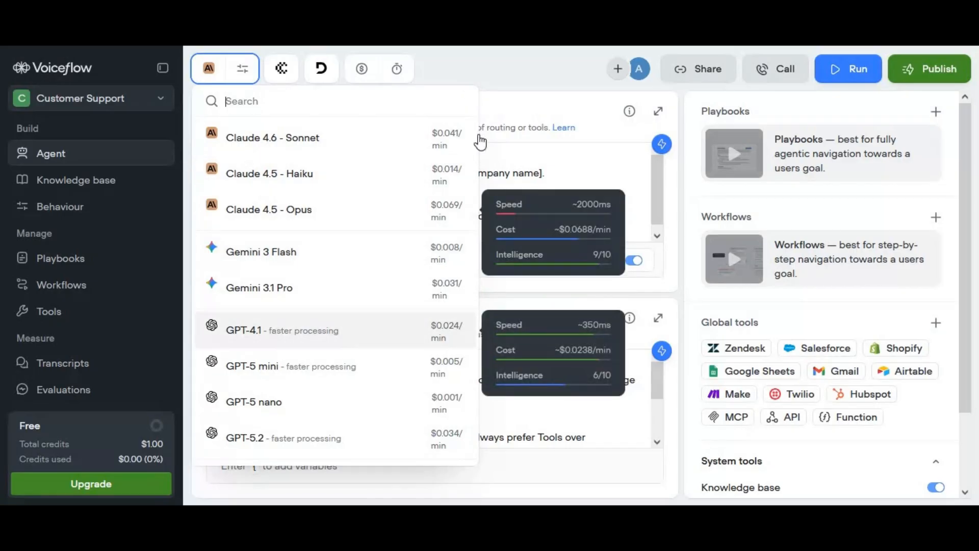
left_click(519, 106)
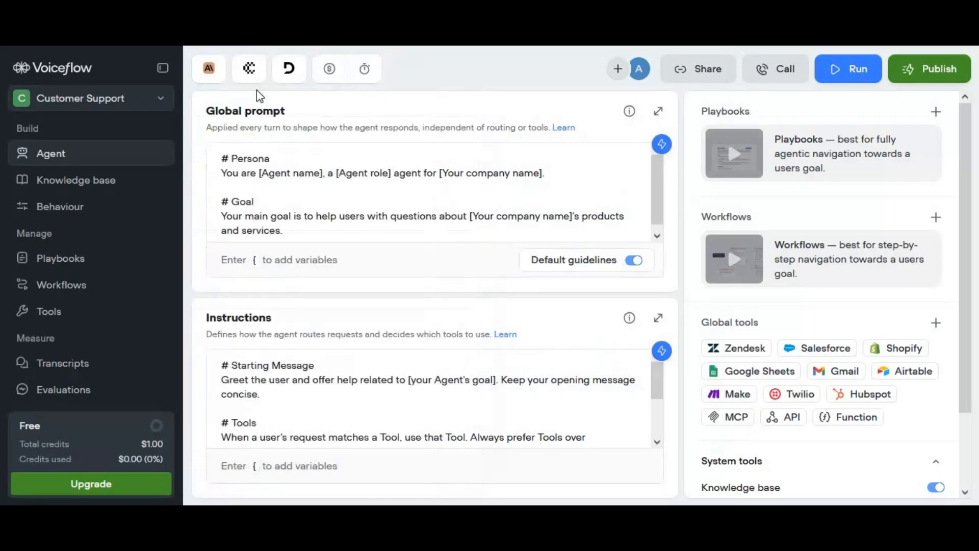
- Set the agent's language model to GPT-5 mini
left_click(209, 69)
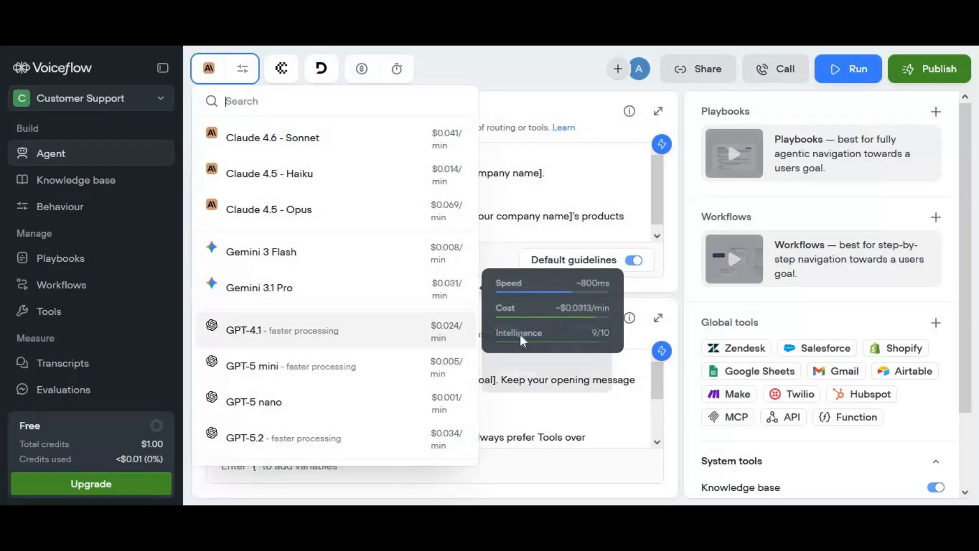
mouse_move(419, 382)
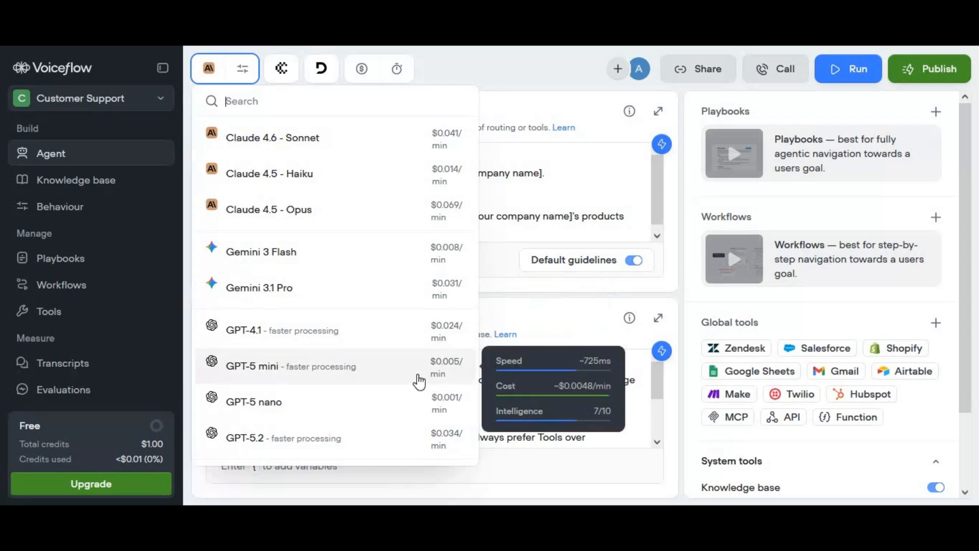
left_click(419, 381)
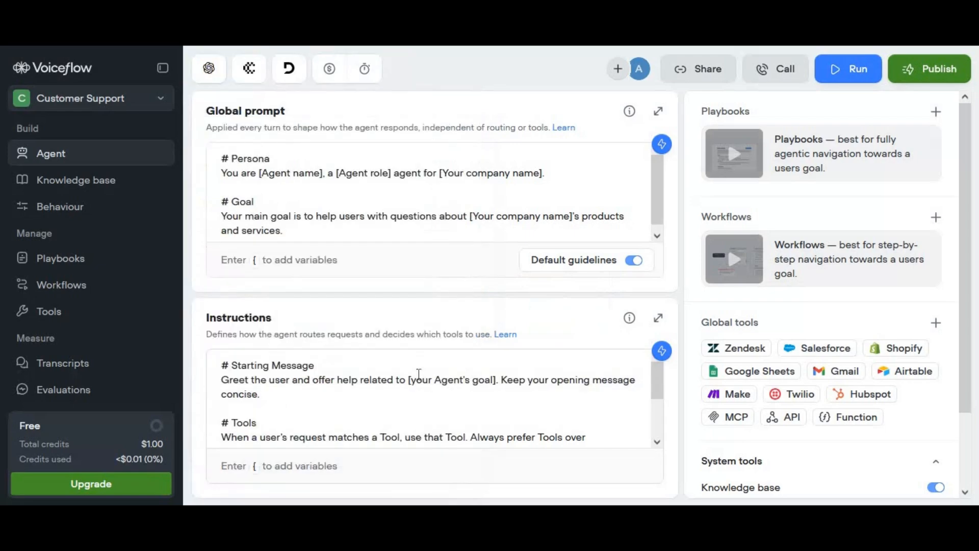
- Recheck the available language models and select GPT-5 mini for the agent again
left_click(211, 77)
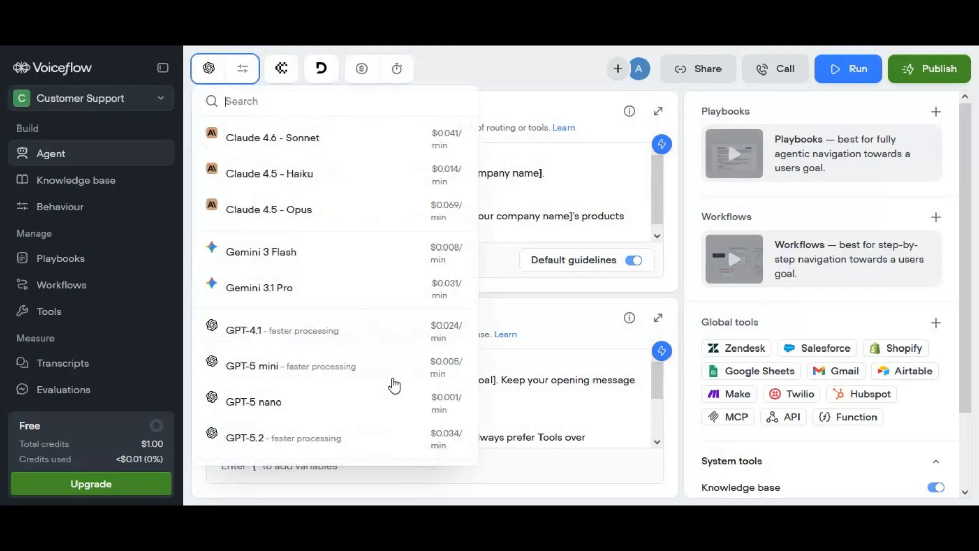
mouse_move(400, 403)
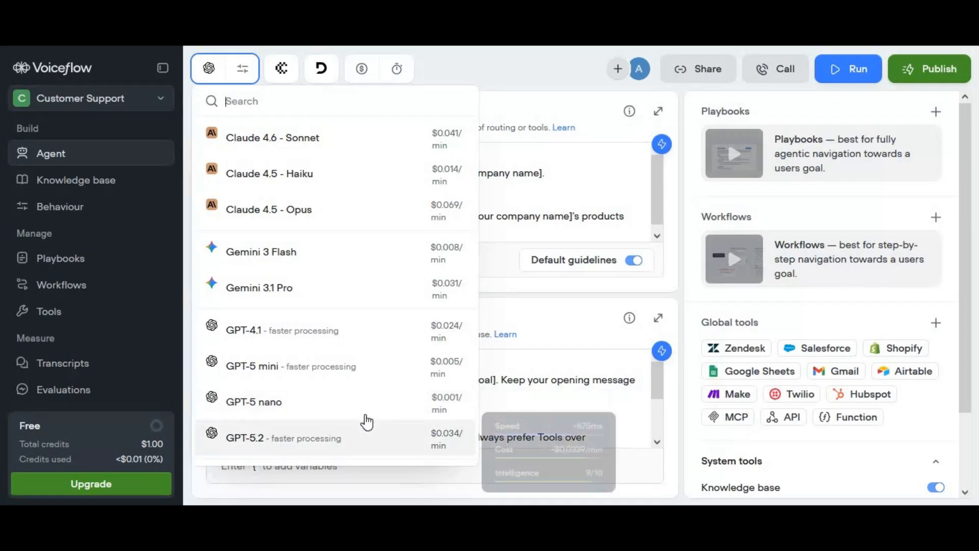
left_click(364, 363)
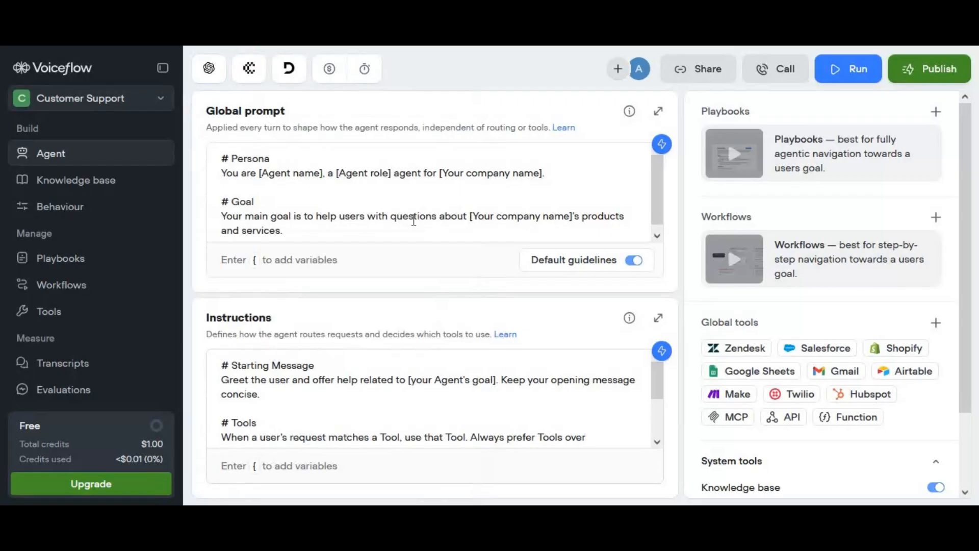
- Browse the available text-to-speech voices and choose California Girl as the agent's voice
left_click(261, 81)
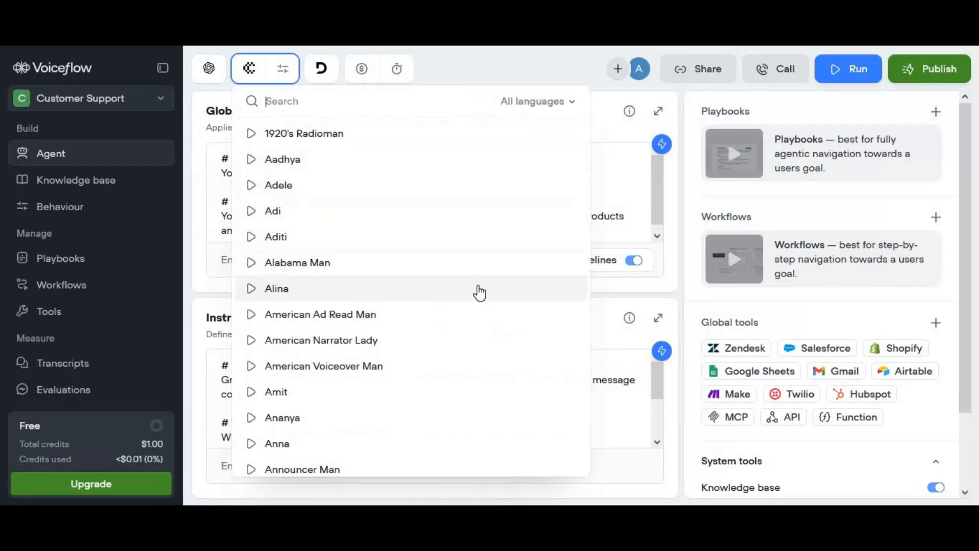
scroll(480, 293, "down", 3)
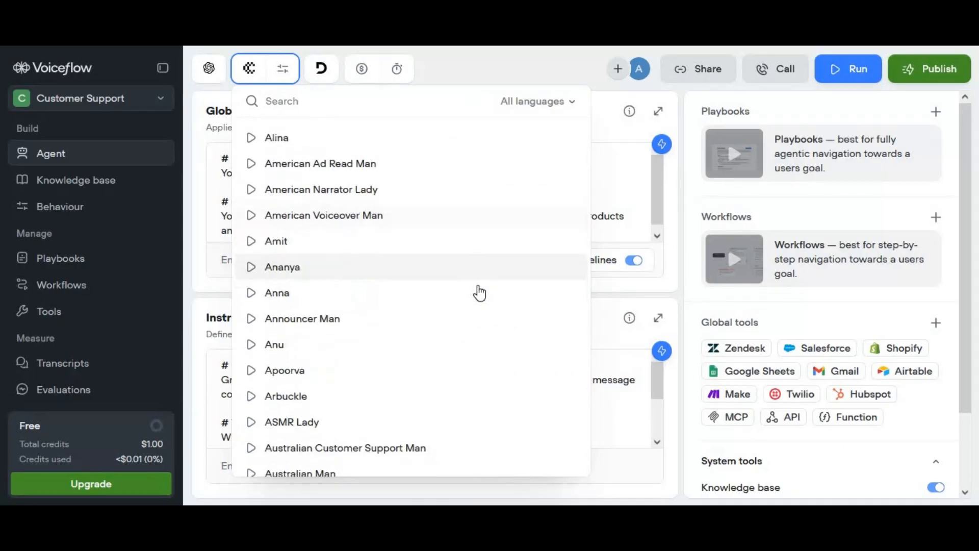
scroll(479, 293, "down", 8)
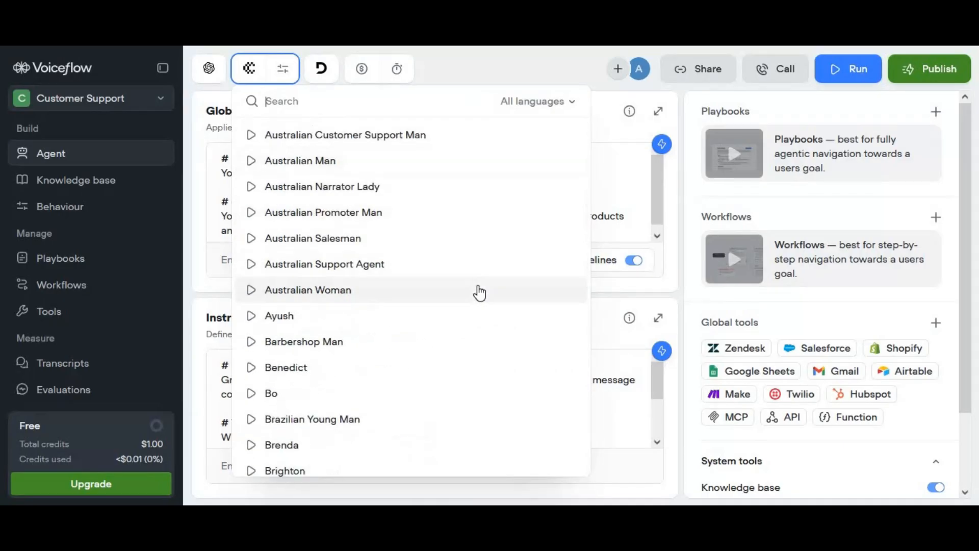
scroll(479, 294, "down", 5)
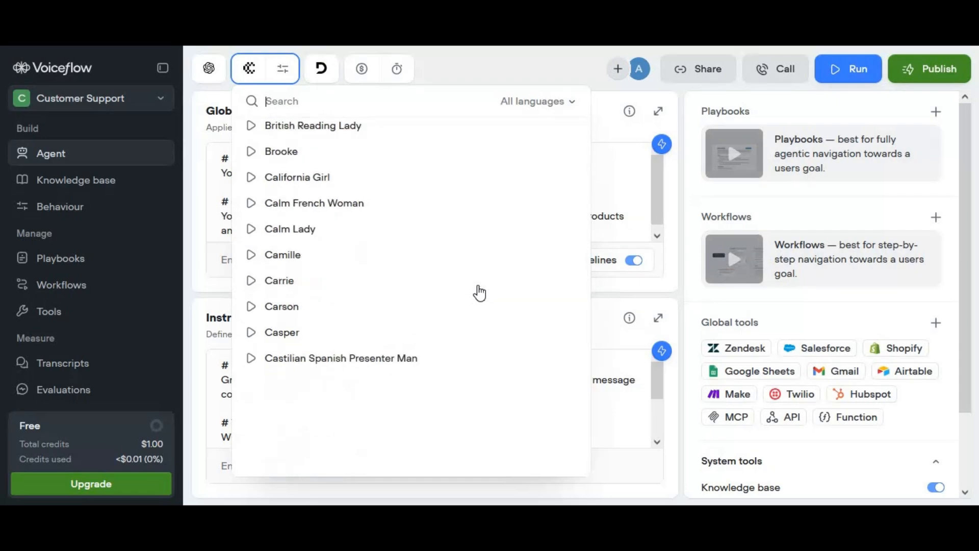
scroll(479, 293, "down", 5)
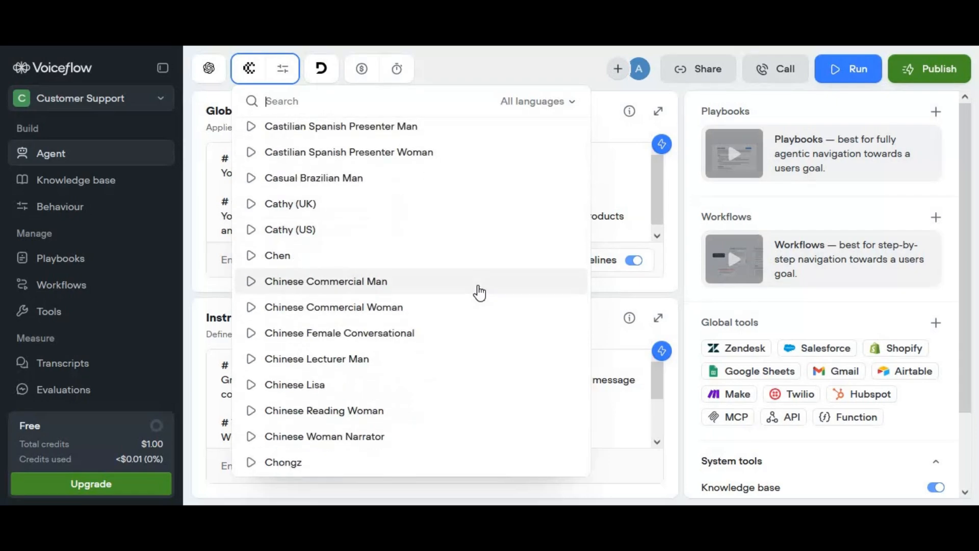
scroll(479, 293, "down", 1)
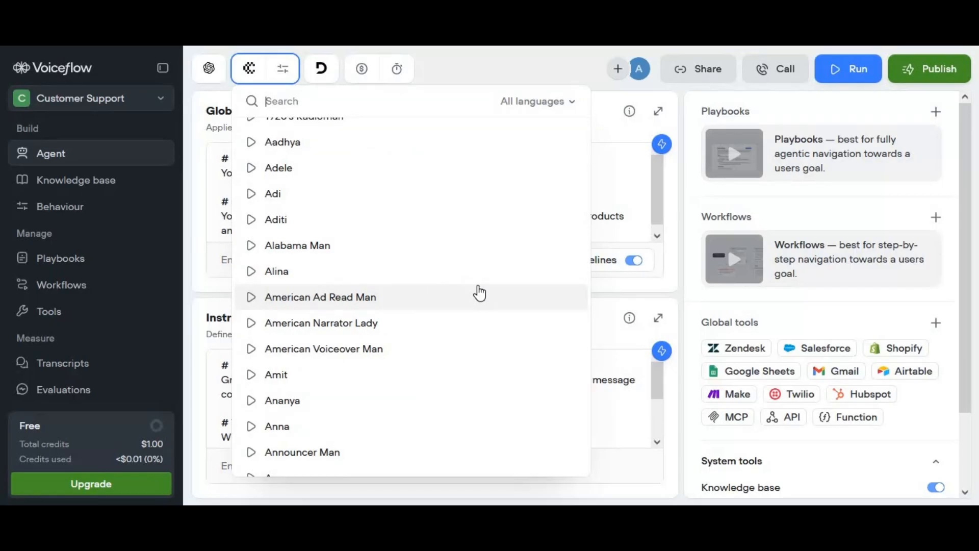
scroll(480, 293, "down", 3)
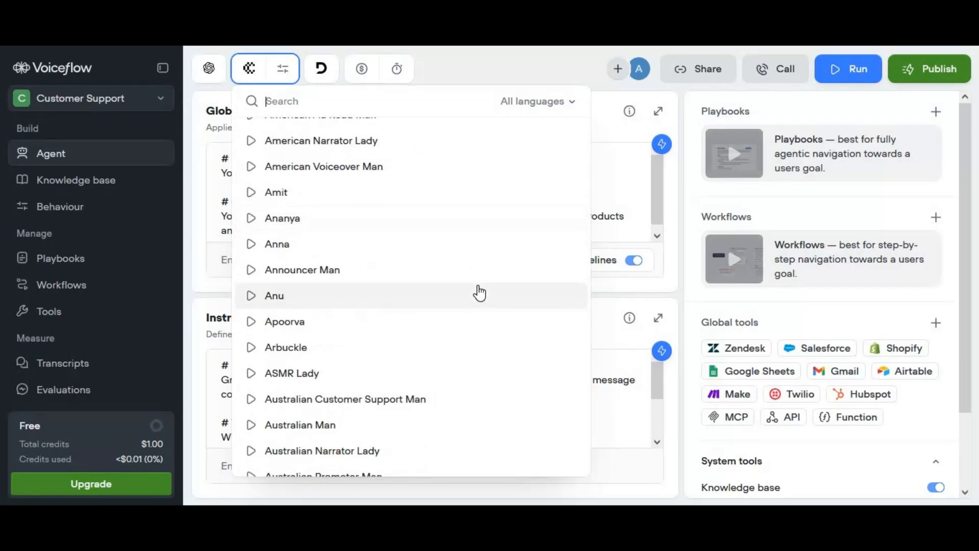
scroll(479, 293, "down", 4)
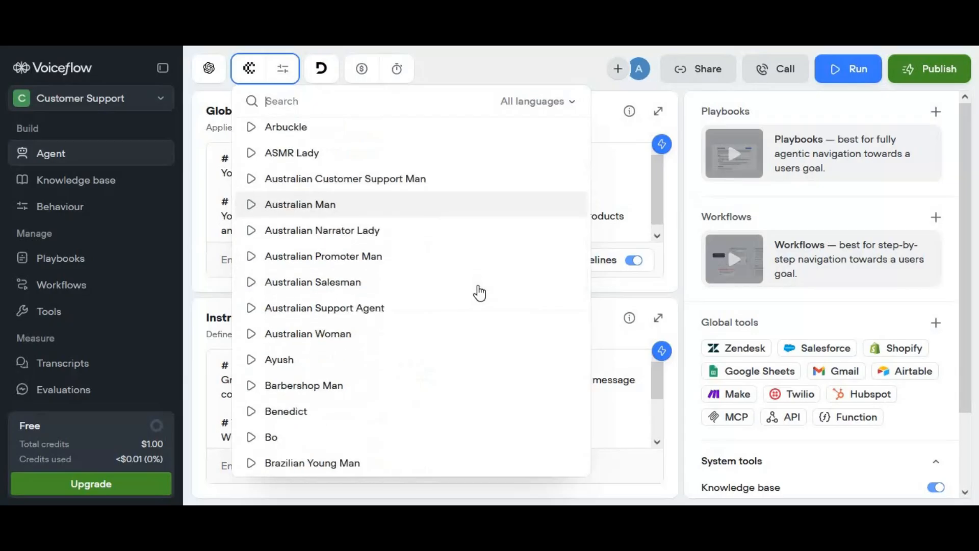
scroll(480, 294, "down", 5)
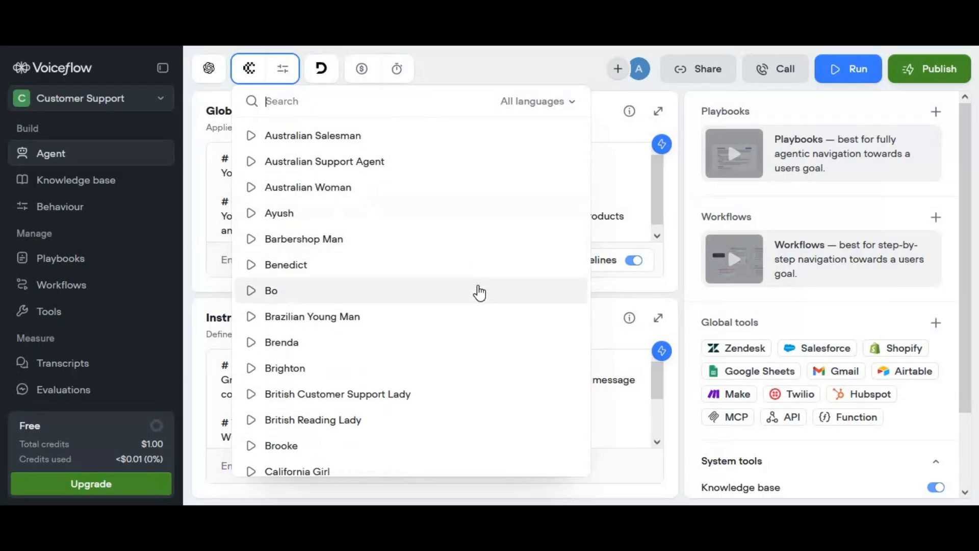
scroll(480, 293, "down", 3)
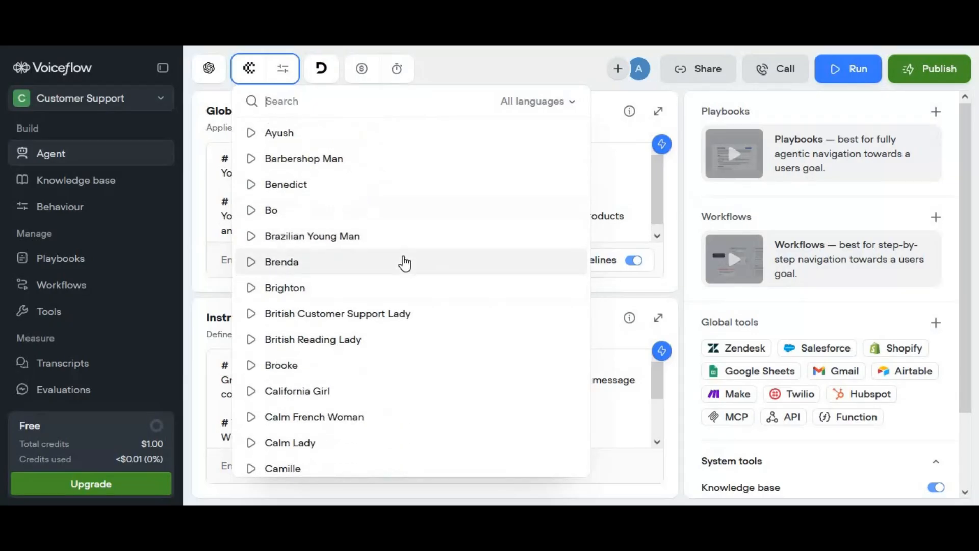
left_click(324, 396)
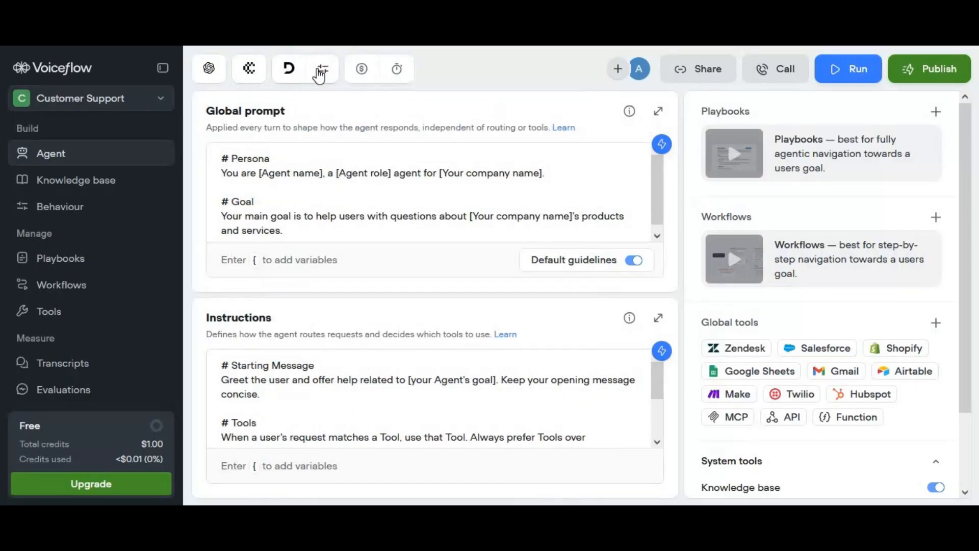
- Set the speech to text provider to ElevenLabs and check the agent's estimated speed and cost
left_click(319, 76)
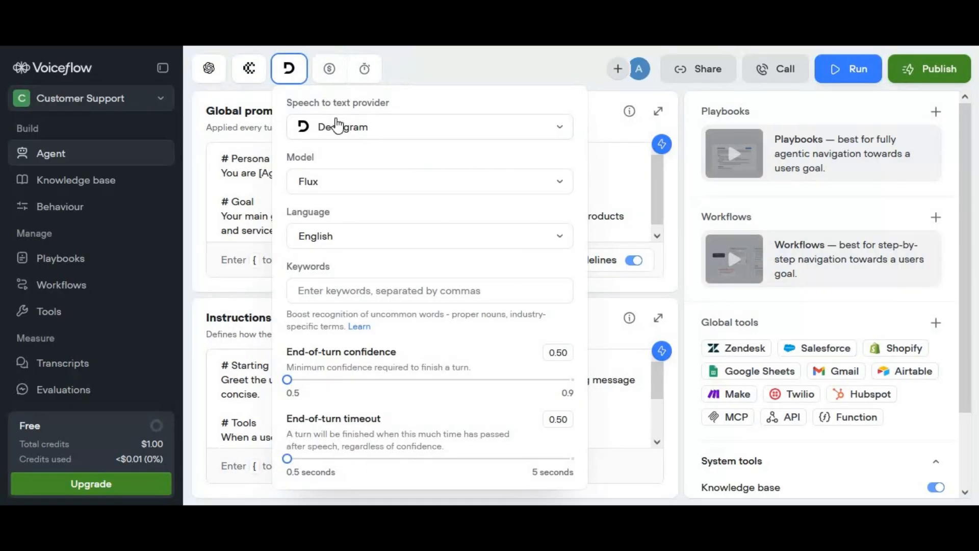
left_click(403, 139)
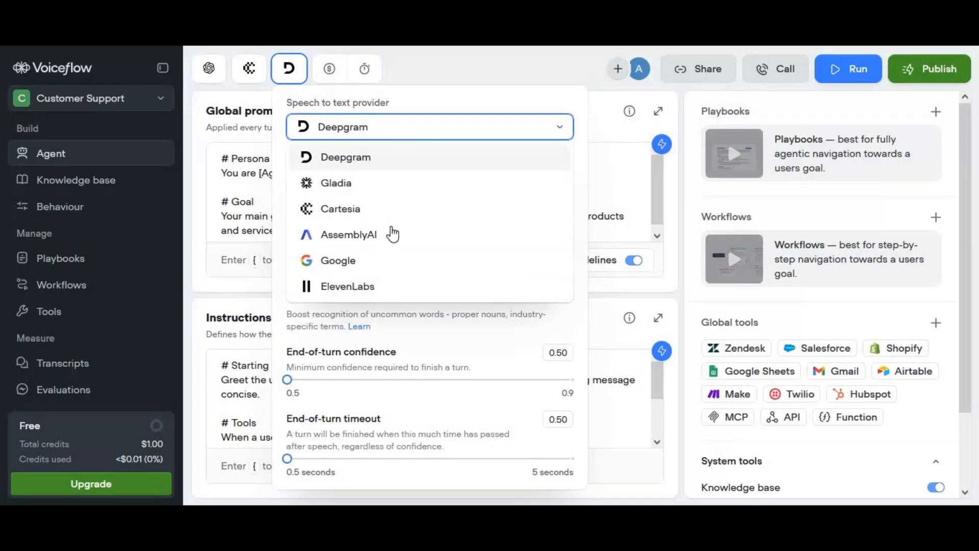
left_click(388, 289)
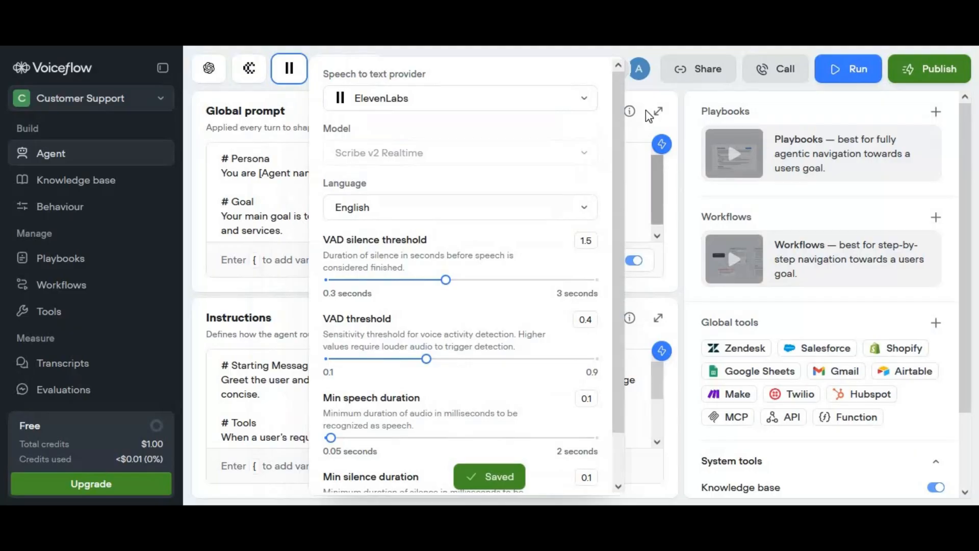
scroll(503, 272, "down", 1)
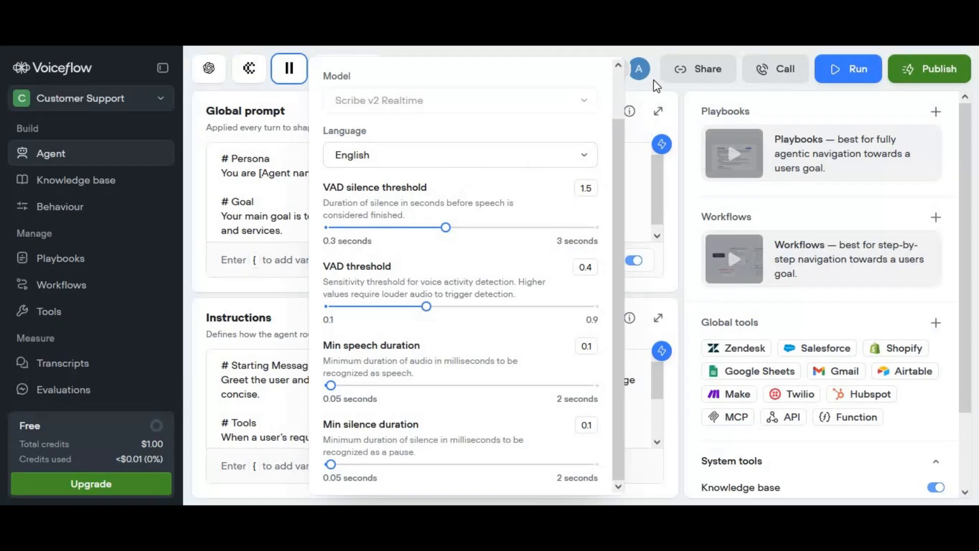
left_click(657, 86)
mouse_move(362, 79)
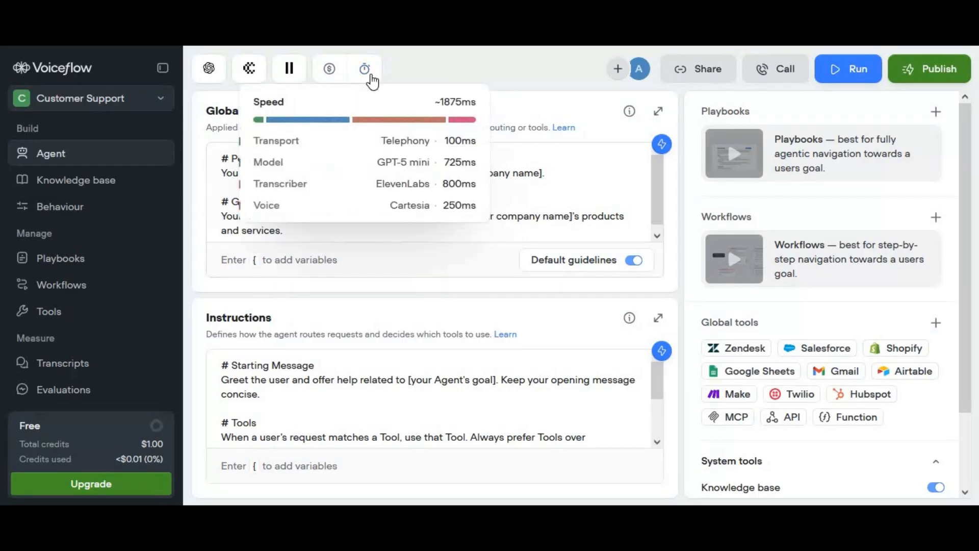
mouse_move(329, 68)
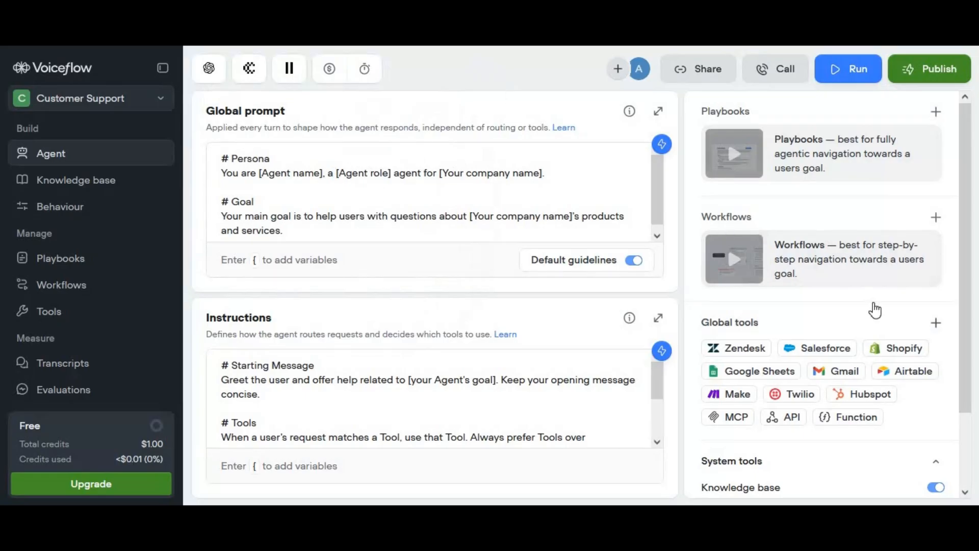
- Enable the Call forward system tool for the agent, leaving its phone number empty
scroll(873, 306, "down", 2)
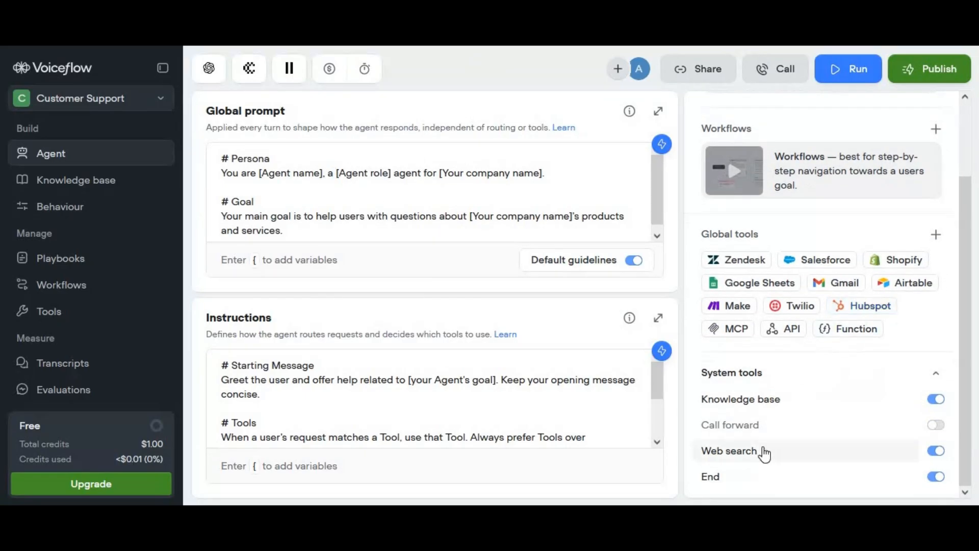
mouse_move(760, 435)
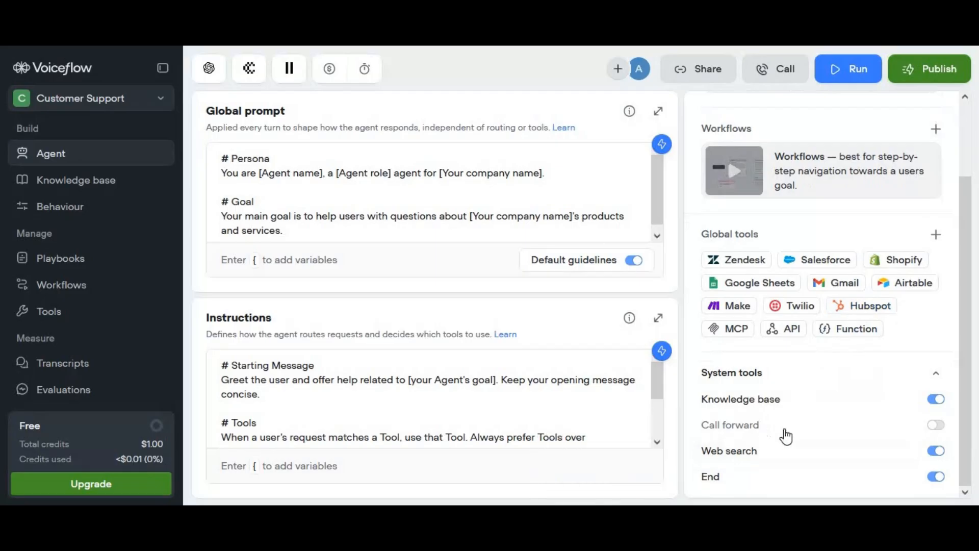
left_click(936, 425)
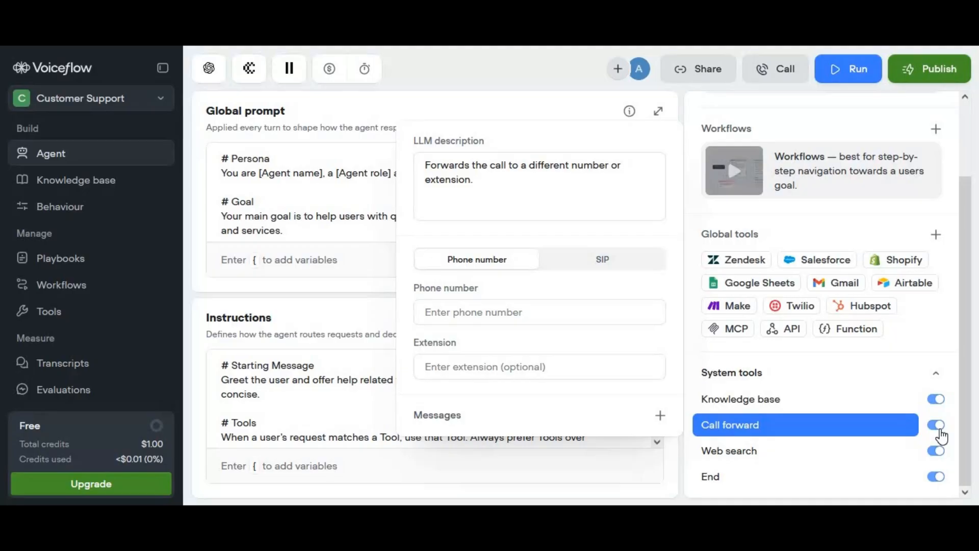
left_click(607, 305)
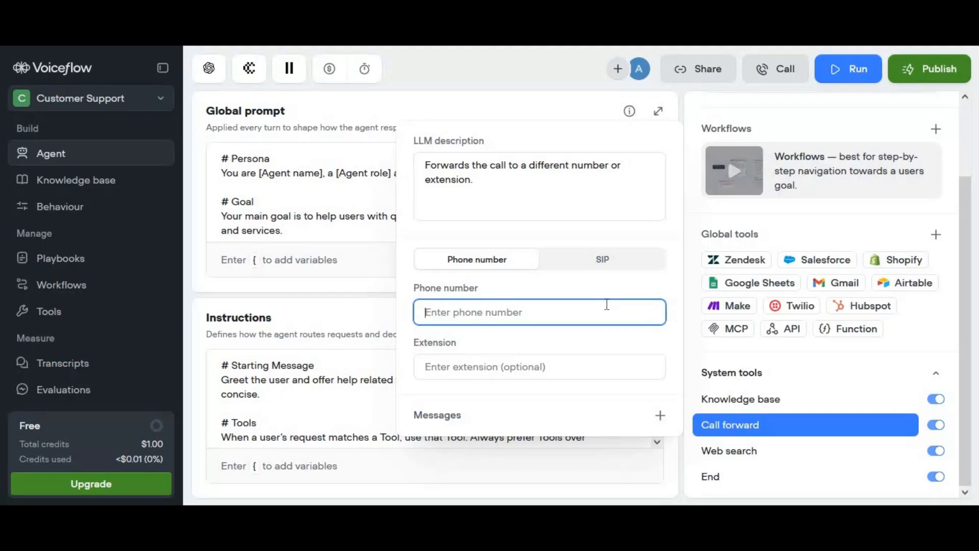
left_click(571, 86)
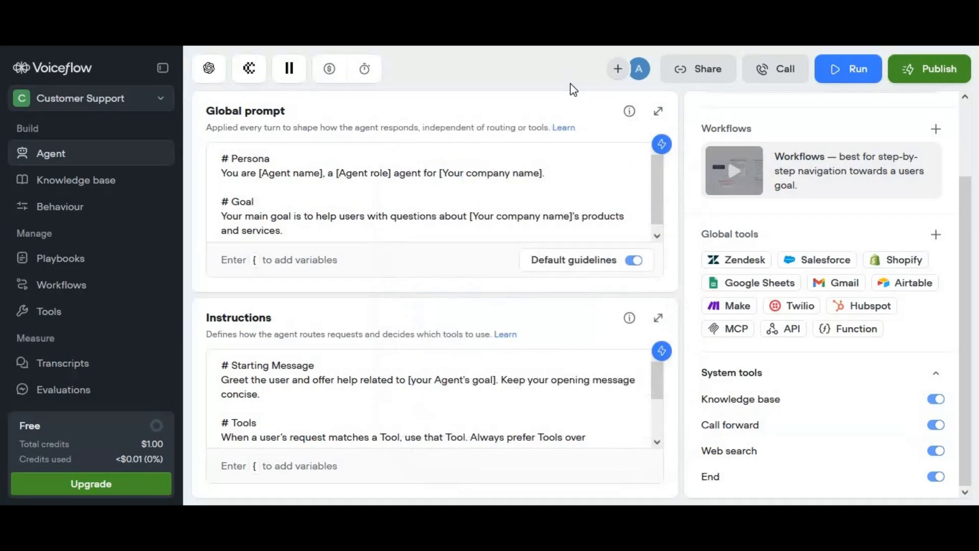
left_click(474, 209)
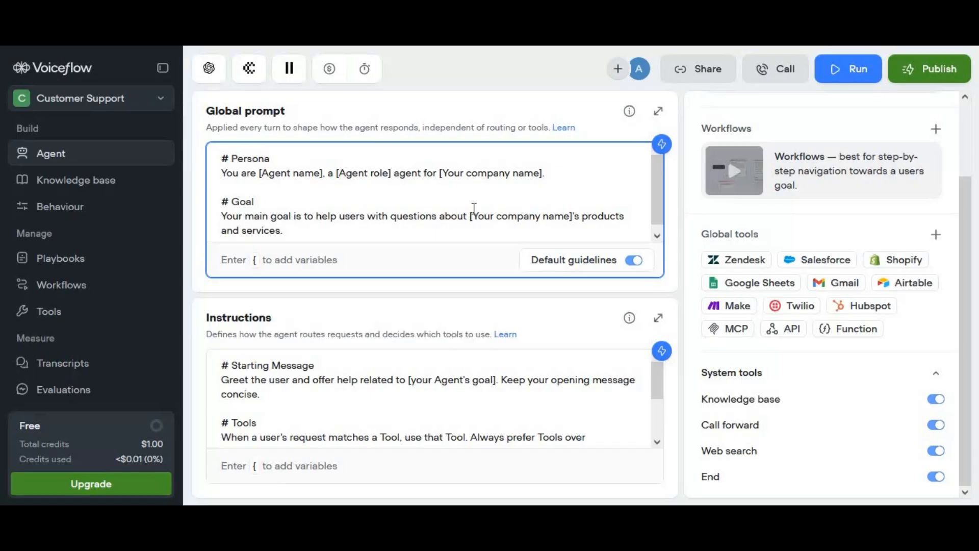
key("ctrl+a")
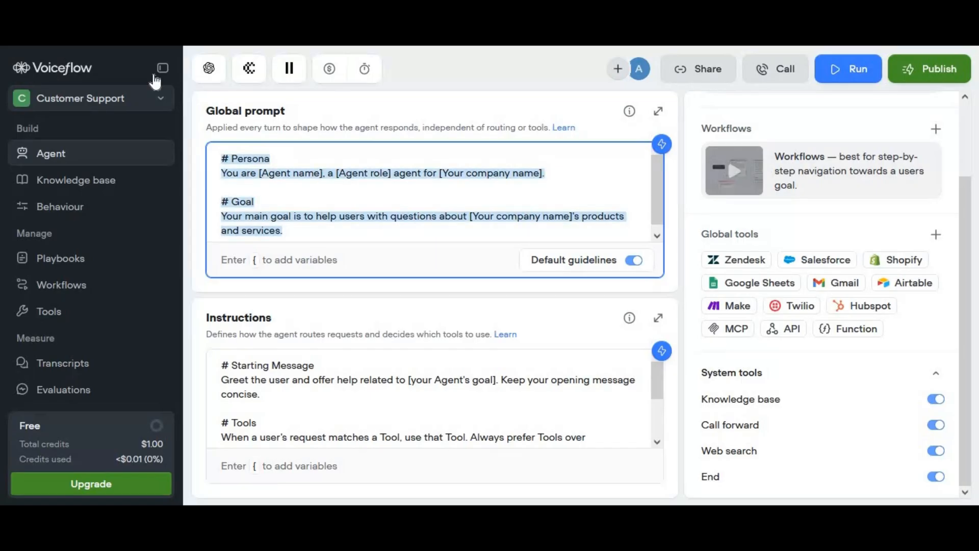
left_click(355, 201)
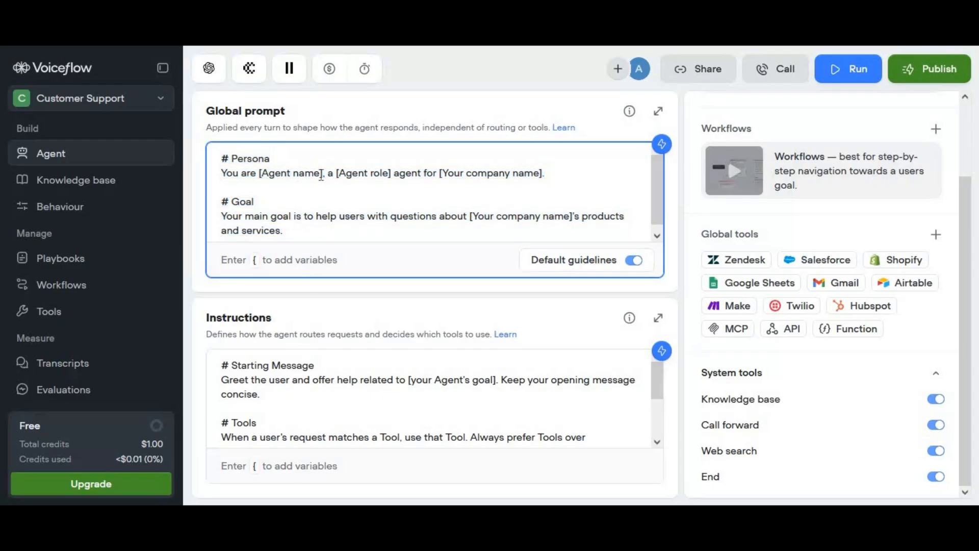
- In the global prompt's Persona section, replace the agent name placeholder with a first name and the role placeholder with "customer support"
left_click_drag(322, 174, 260, 175)
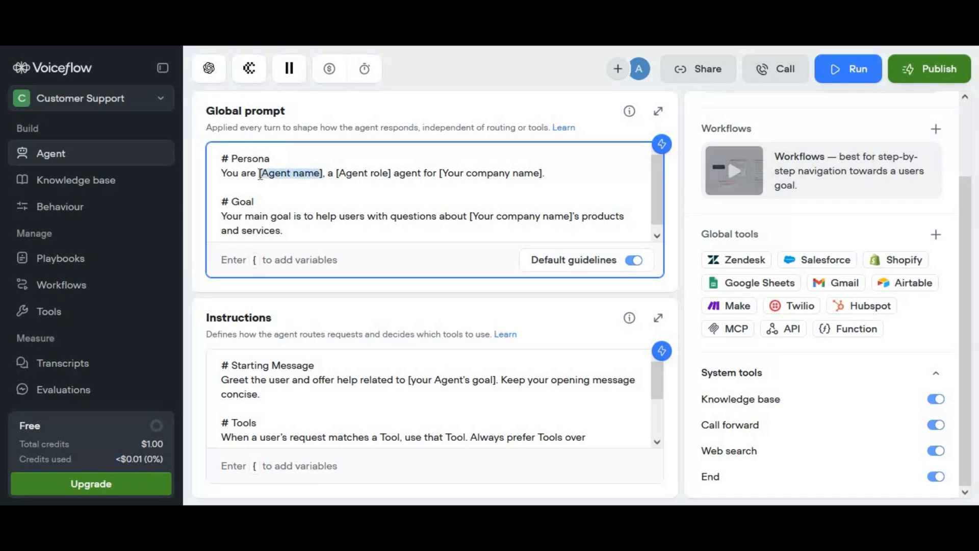
type("Jessic")
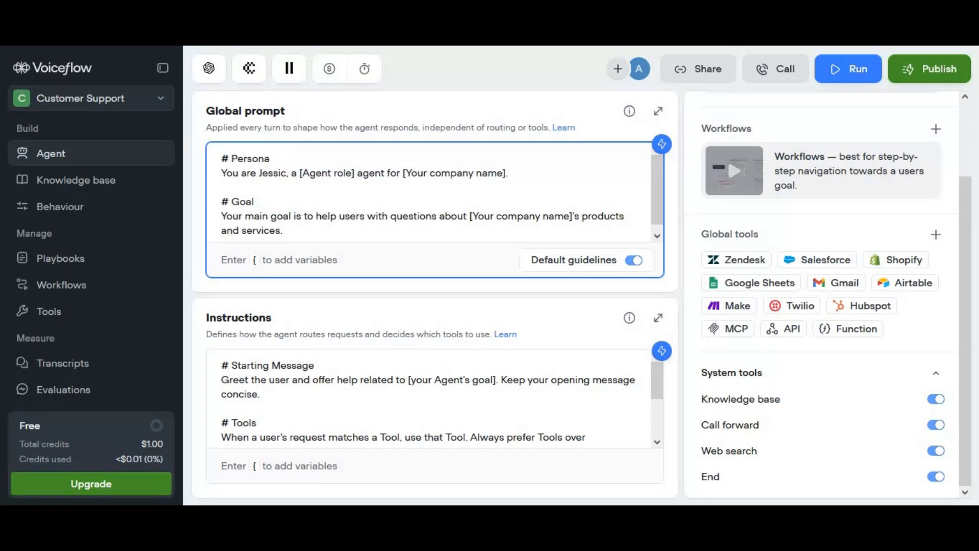
type("a")
left_click(305, 174)
left_click_drag(351, 179, 363, 180)
type("customer ")
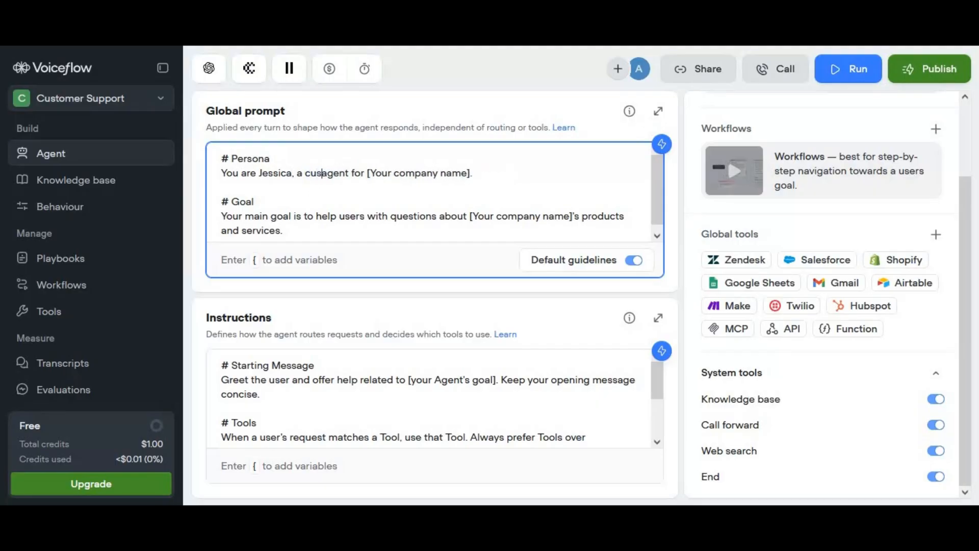
type("support")
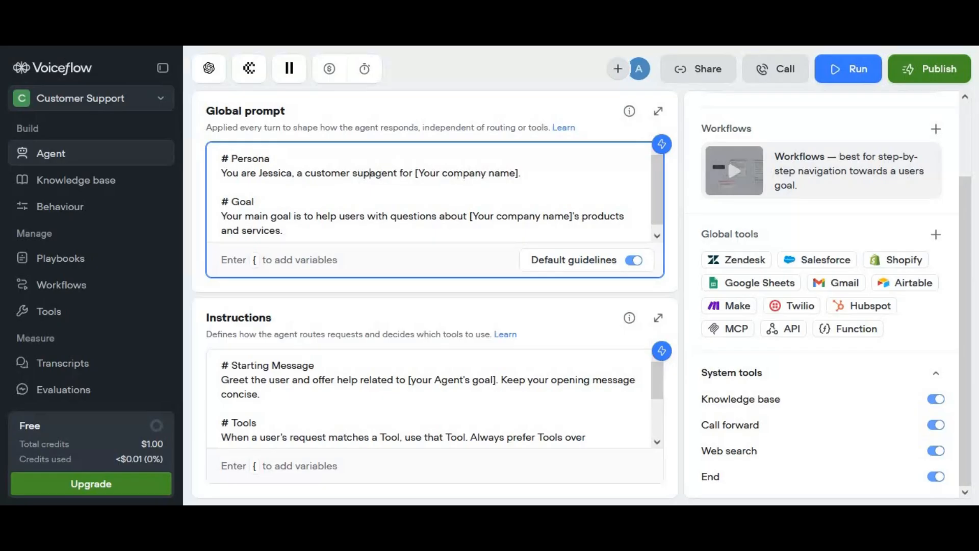
- Replace the company name placeholder in the global prompt's Persona section with "AJ Clothing"
left_click_drag(438, 179, 541, 178)
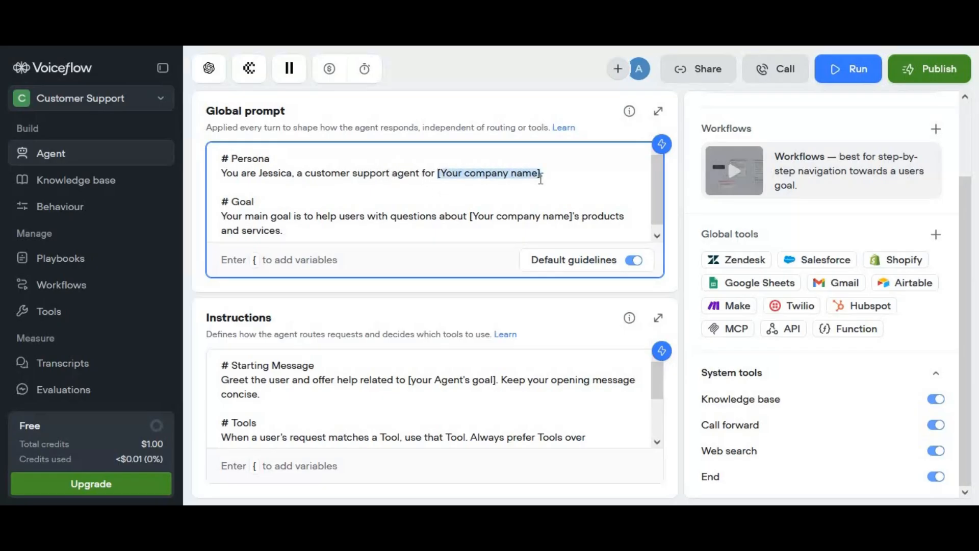
type("AJ CLoth")
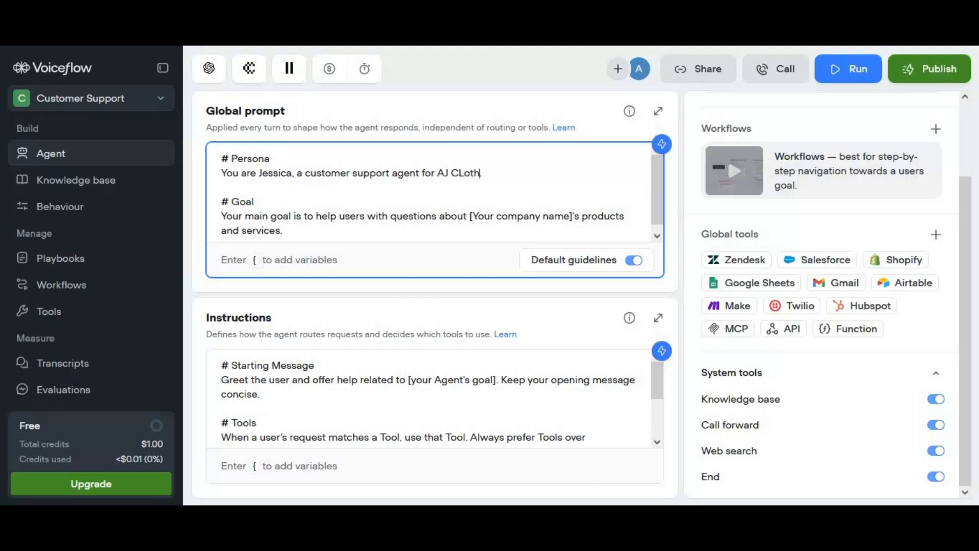
key("BackSpace")
key("BackSpace")
key("BackSpace")
key("BackSpace")
type("loth")
key("BackSpace")
key("BackSpace")
type("thing.")
- Replace the company name placeholder in the global prompt's Goal section with "AJ Clothing"
left_click_drag(469, 218, 580, 219)
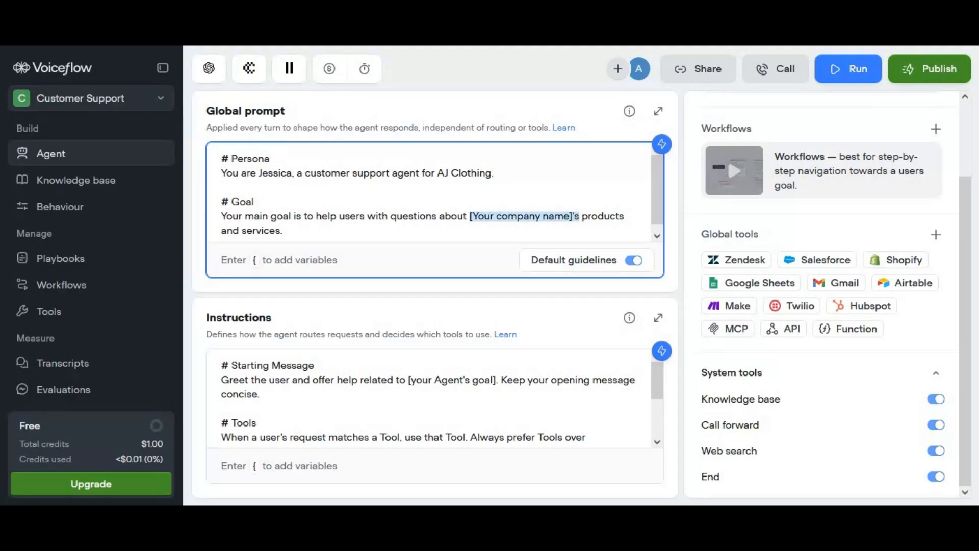
type("AJ ")
type("CLoth")
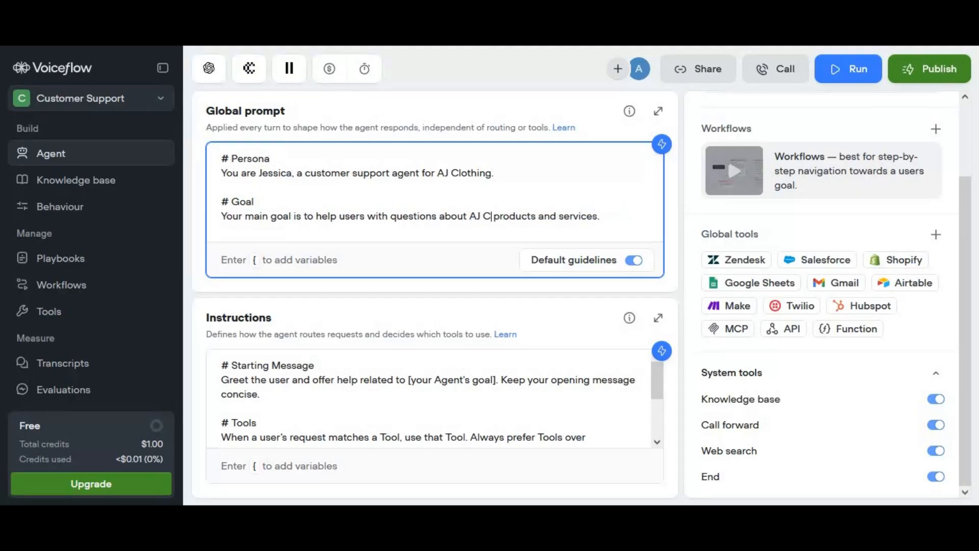
key("BackSpace")
key("BackSpace")
key("BackSpace")
key("BackSpace")
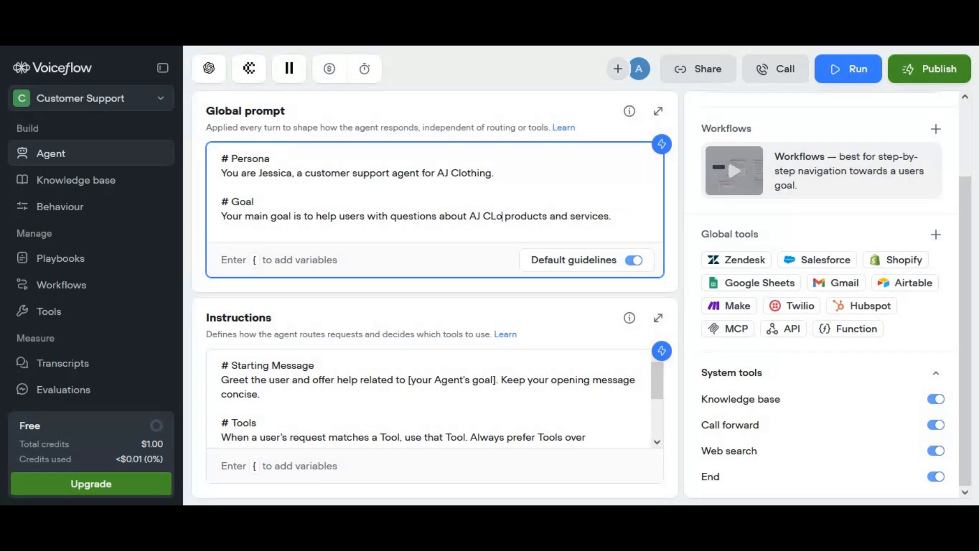
type("lothig")
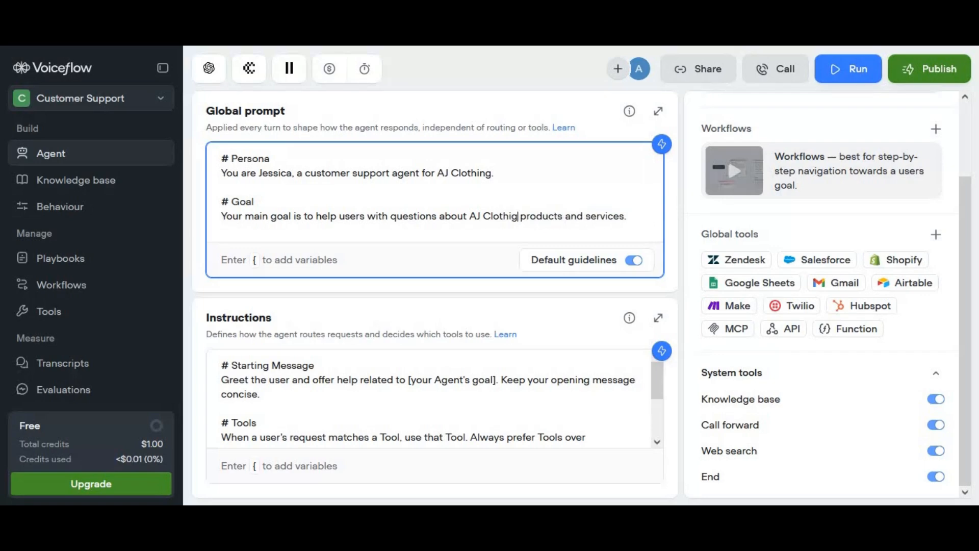
key("BackSpace")
type("ng")
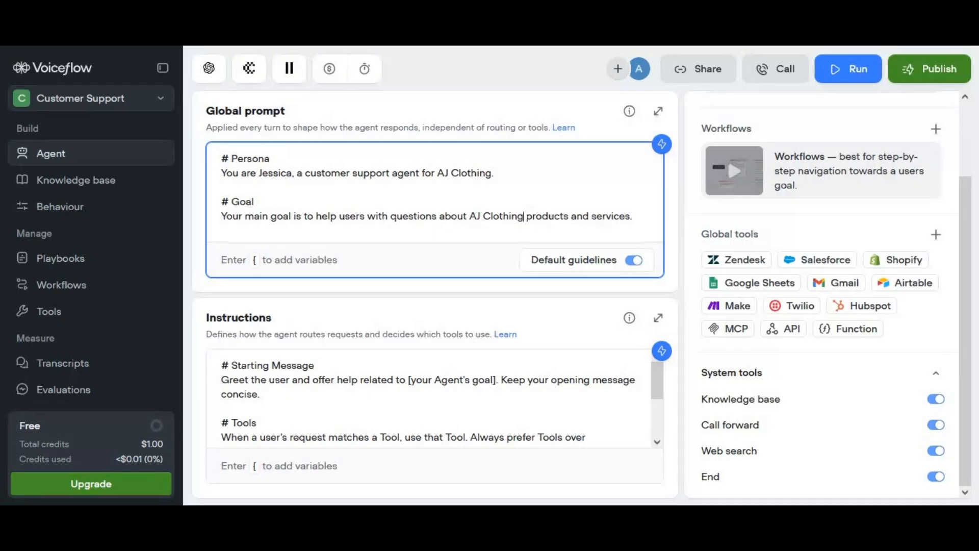
mouse_move(634, 265)
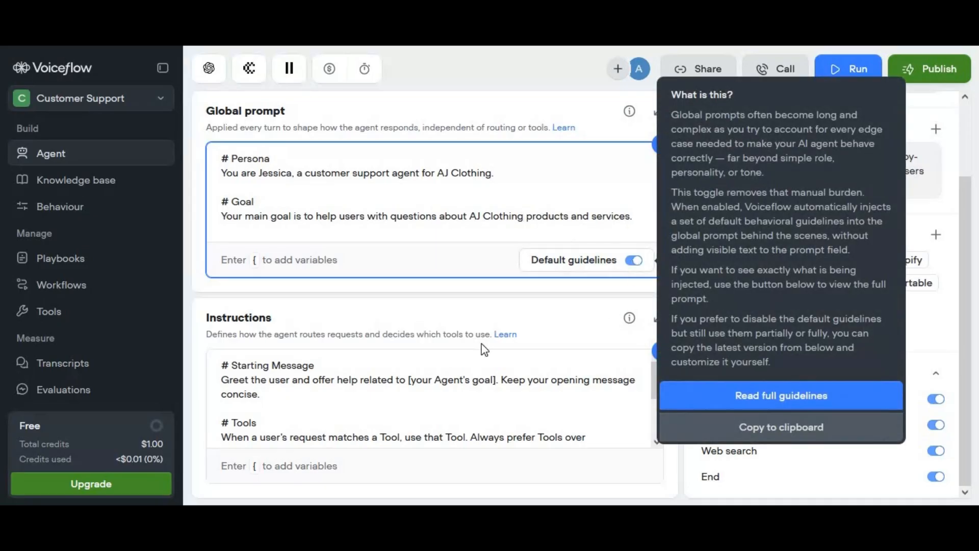
left_click(473, 308)
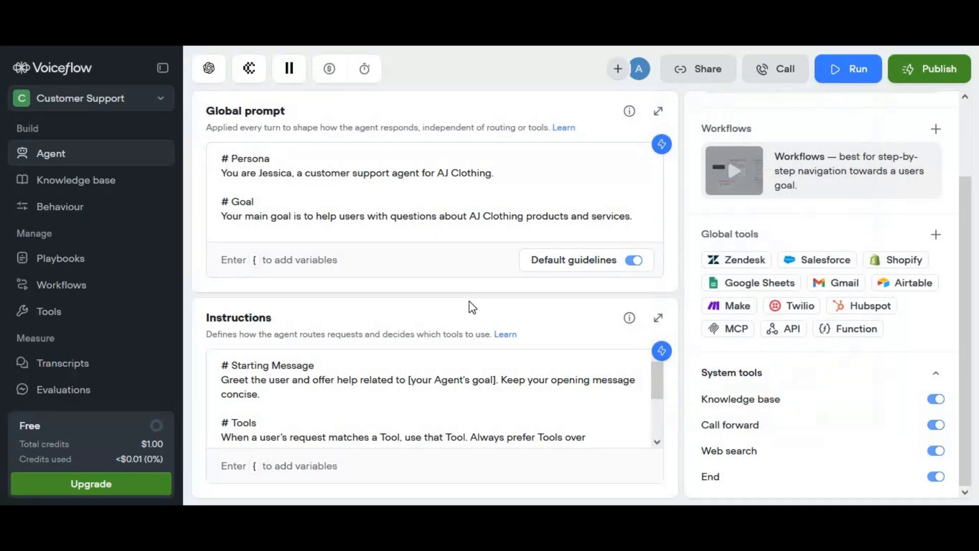
- Delete the whole Tools section from the agent's Instructions, keeping only the Starting Message section
scroll(454, 435, "down", 2)
scroll(453, 434, "up", 2)
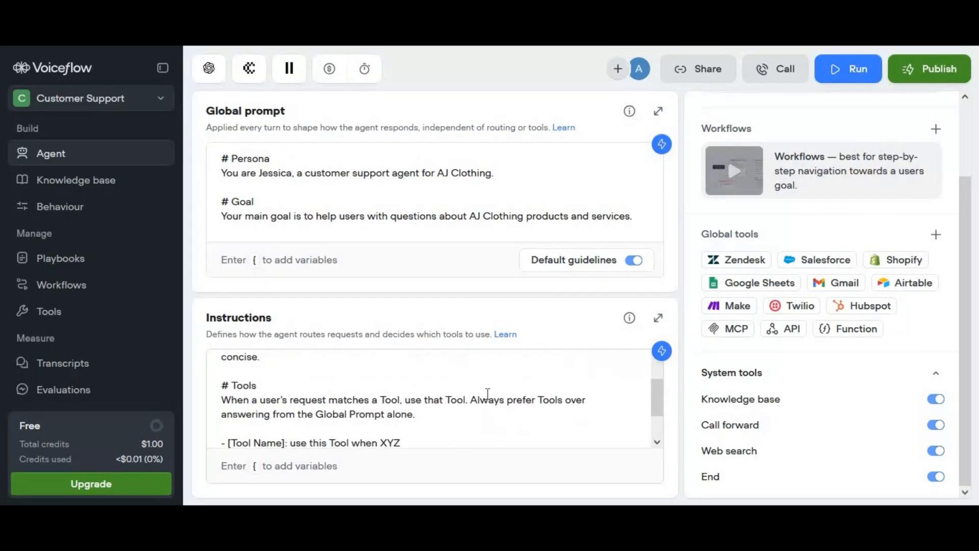
scroll(480, 408, "up", 1)
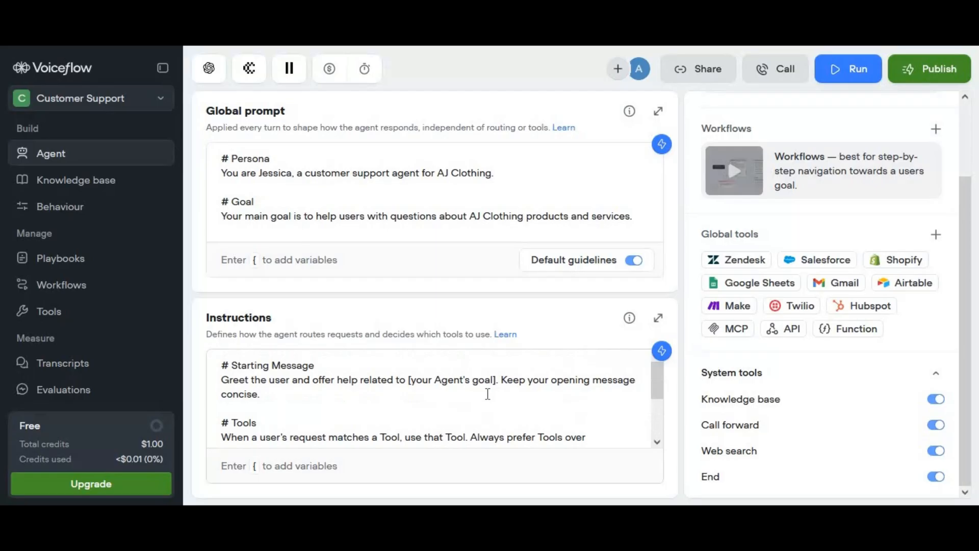
scroll(488, 394, "down", 2)
scroll(488, 394, "up", 2)
scroll(488, 394, "down", 2)
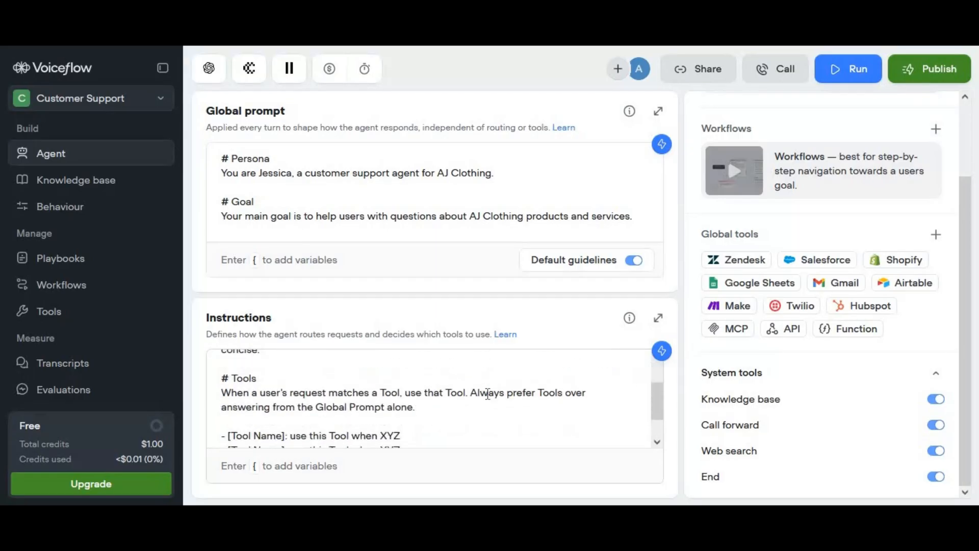
left_click(399, 471)
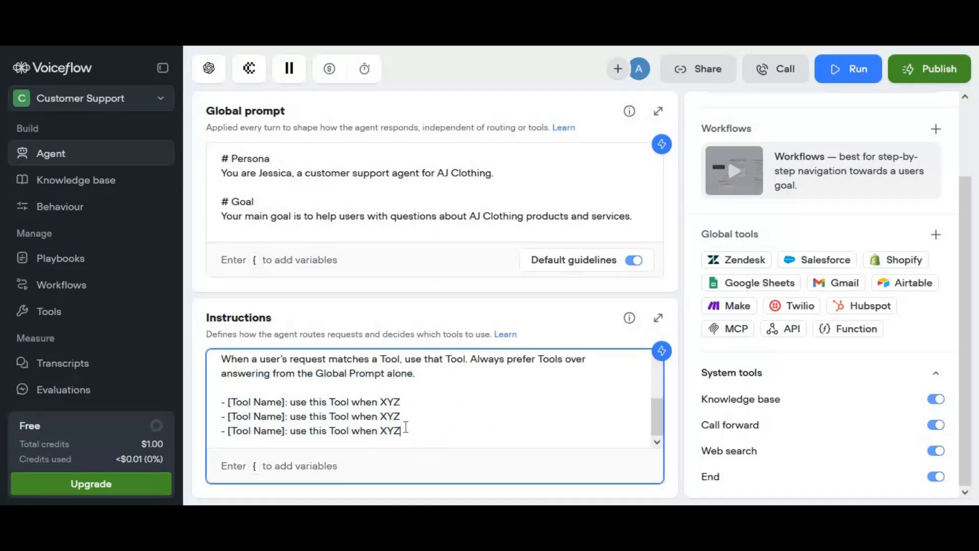
left_click_drag(406, 431, 221, 421)
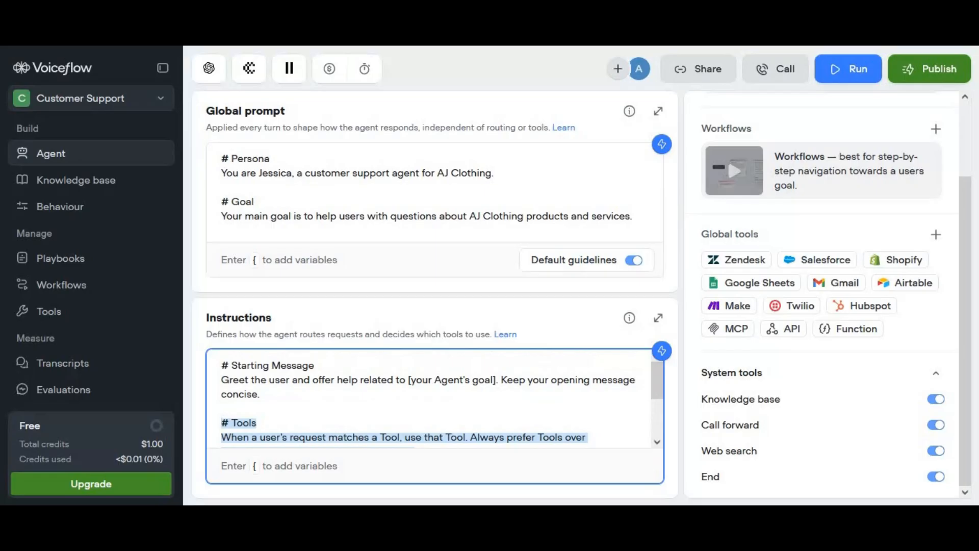
key("BackSpace")
key("BackSpace")
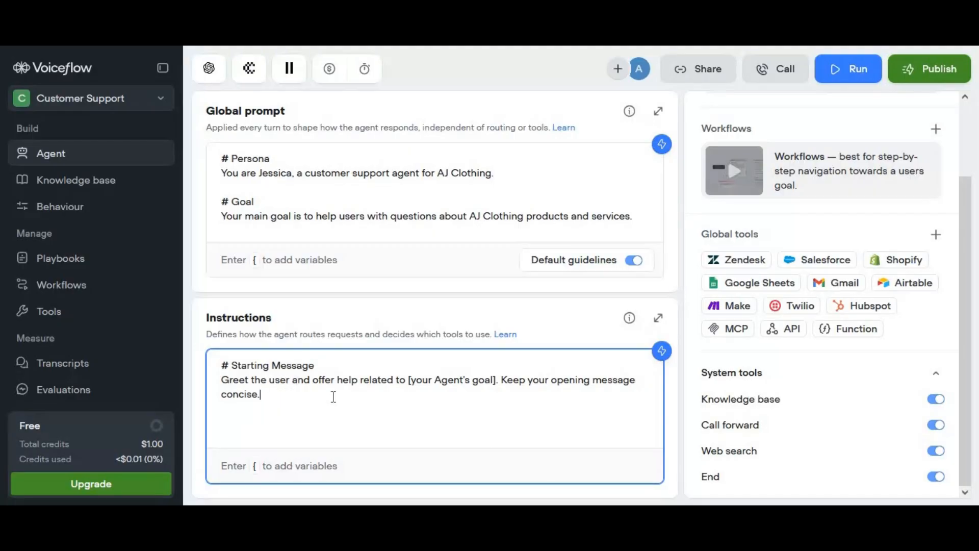
- Replace the agent's goal placeholder in the Starting Message section with "AJ Clothing Store Policy"
left_click_drag(409, 381, 499, 384)
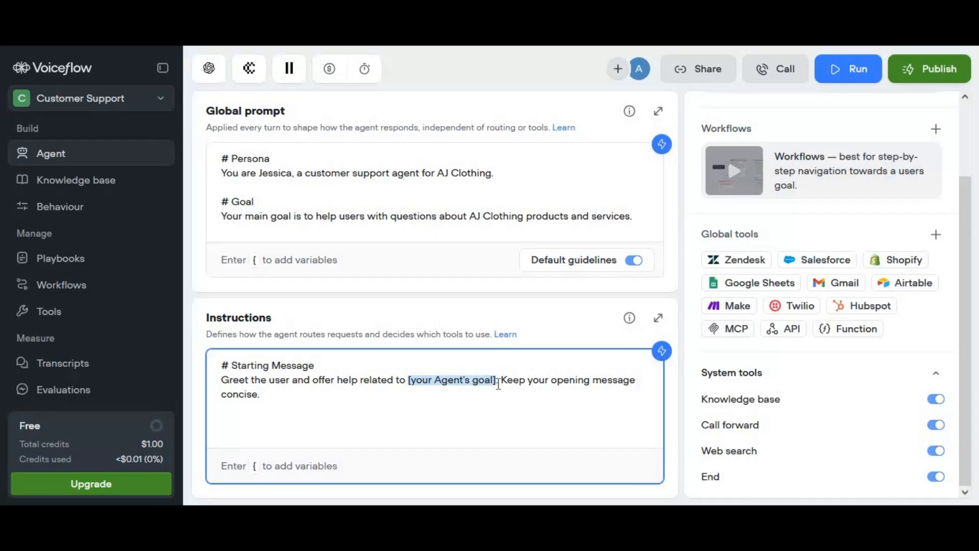
type("AJ Clothi")
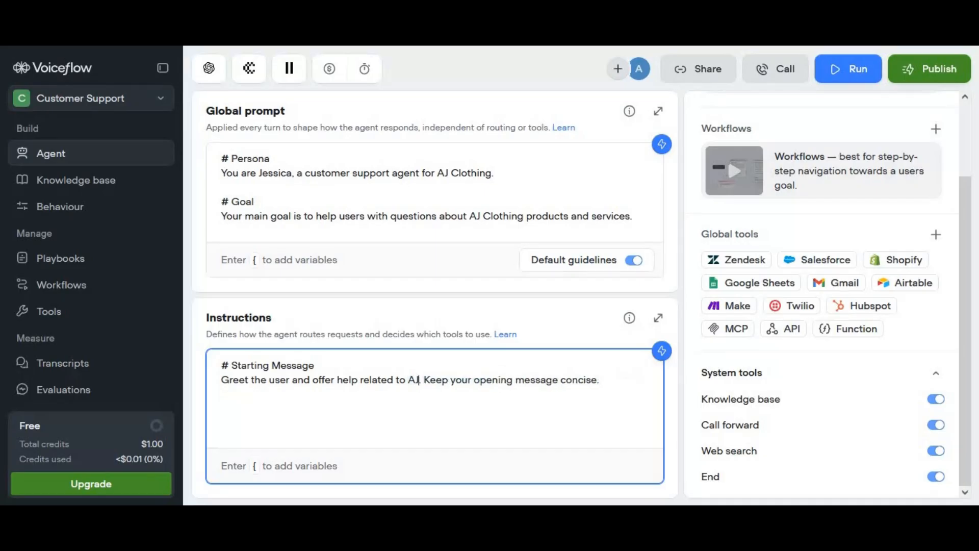
type("ng S")
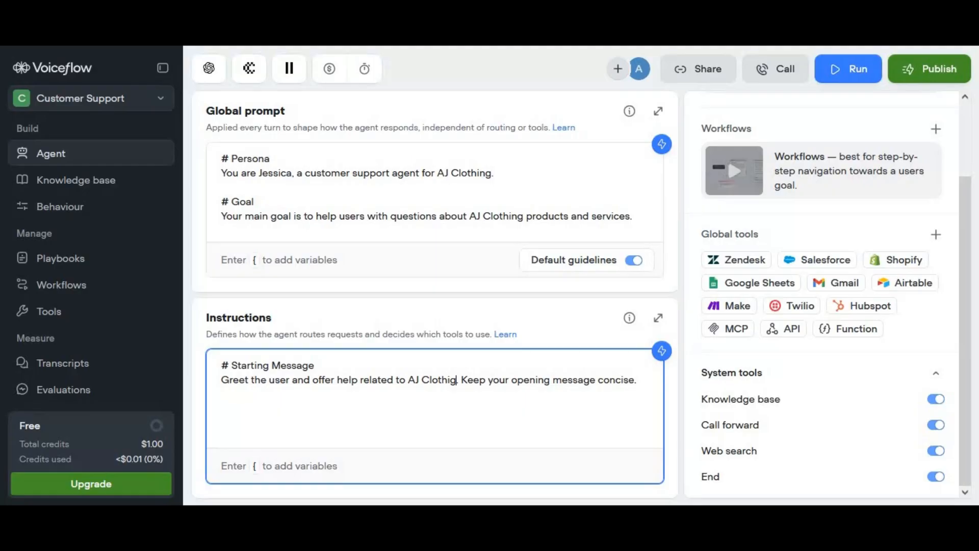
type("tore Policy")
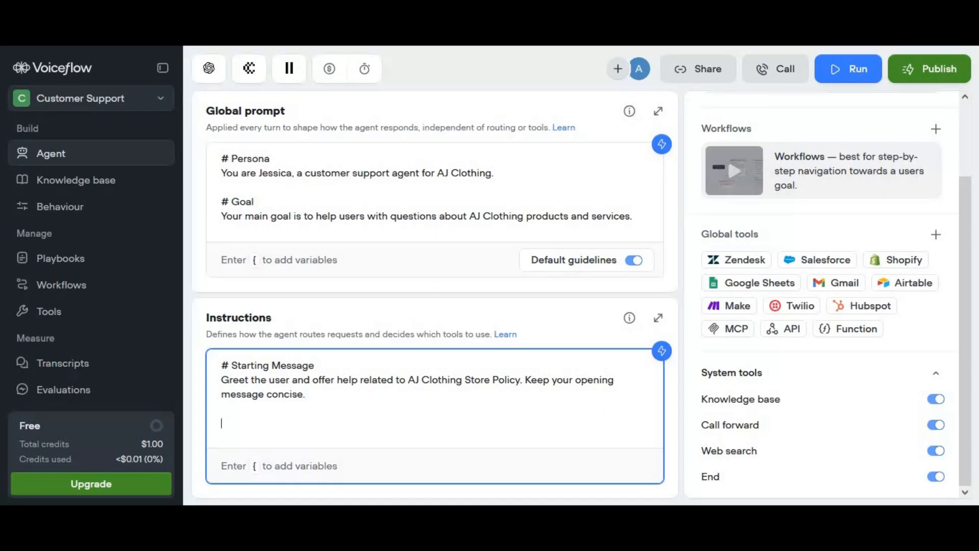
- Add a "#Instructions" heading below the Starting Message section, separated by a blank line
key("Return")
key("Return")
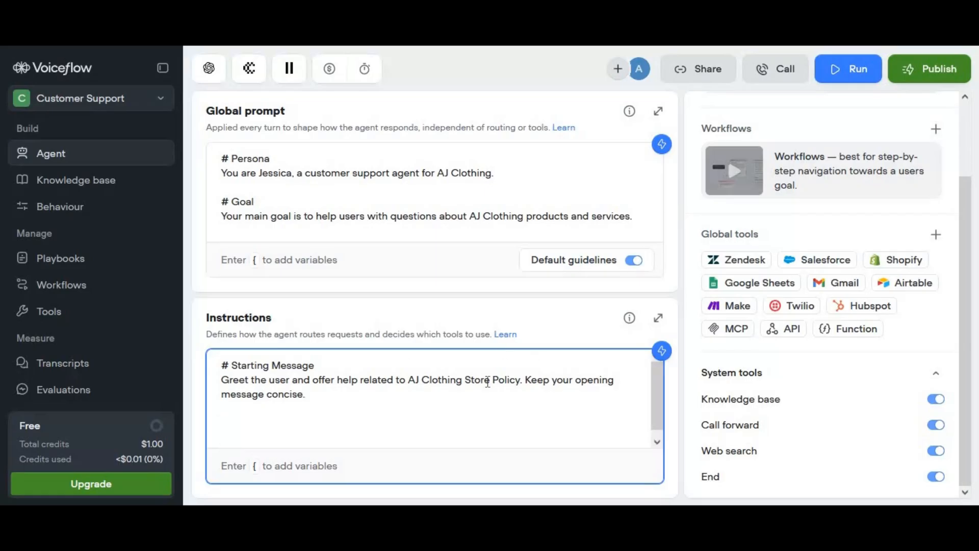
scroll(485, 380, "down", 1)
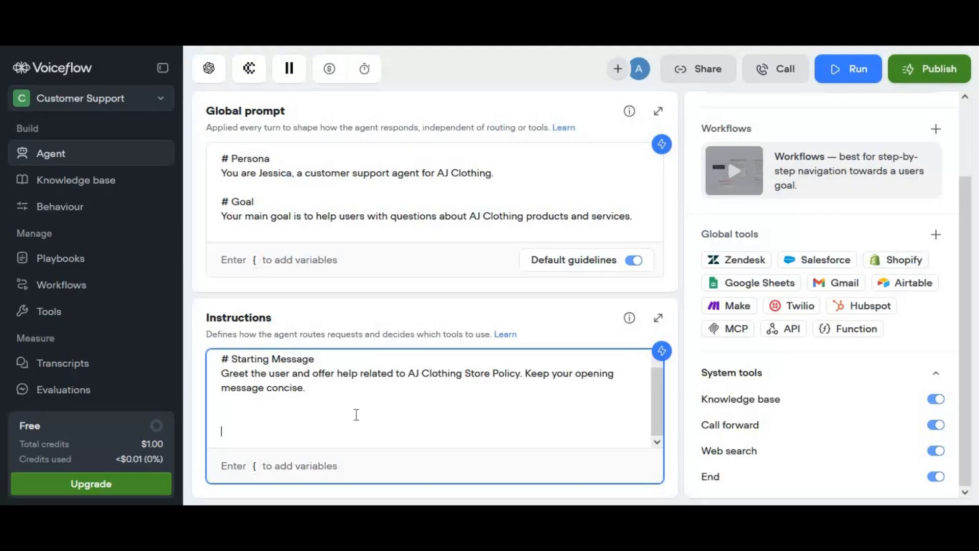
key("BackSpace")
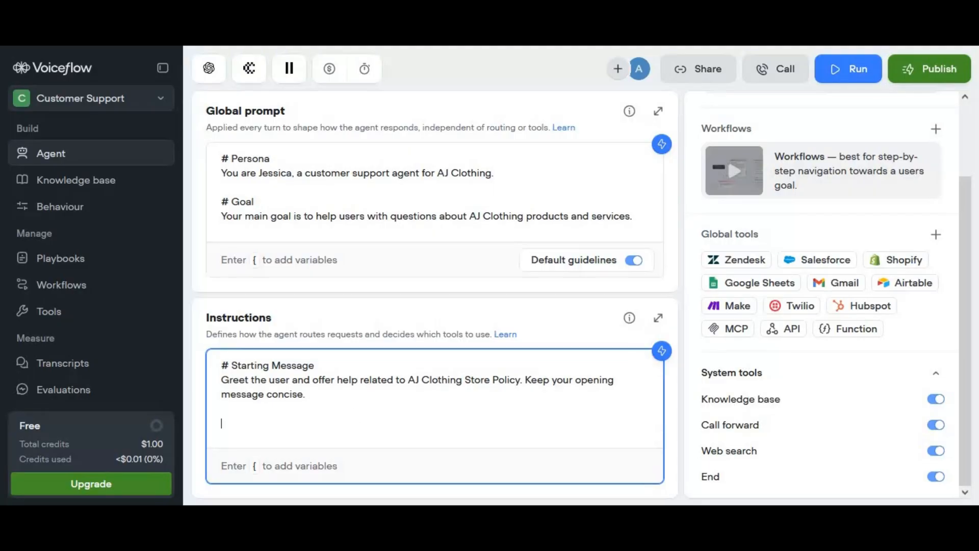
type("#INstr")
key("BackSpace")
key("BackSpace")
key("BackSpace")
key("BackSpace")
type("nstructions")
key("Return")
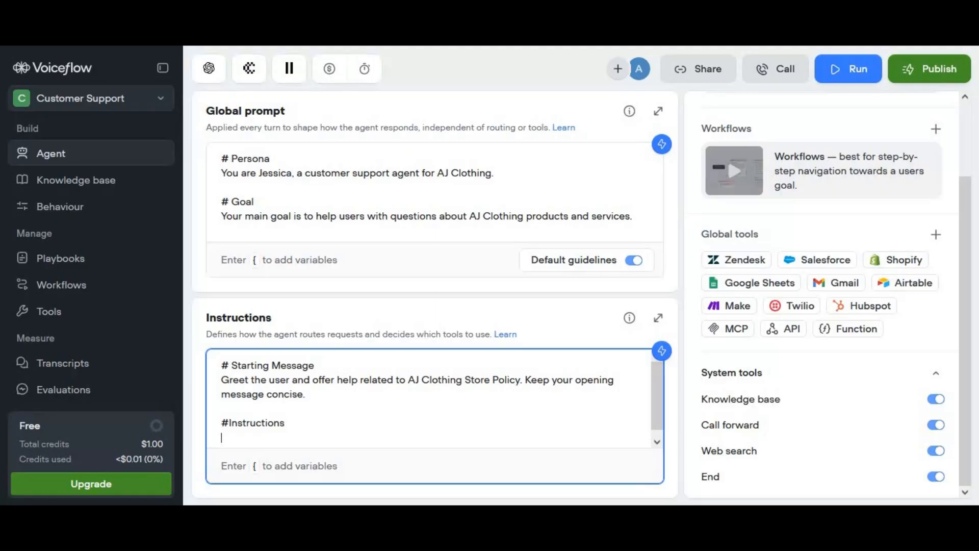
- Under the #Instructions heading, write "Answer's the customer's question in simple and understandable words,"
type("Answer's the customer's ")
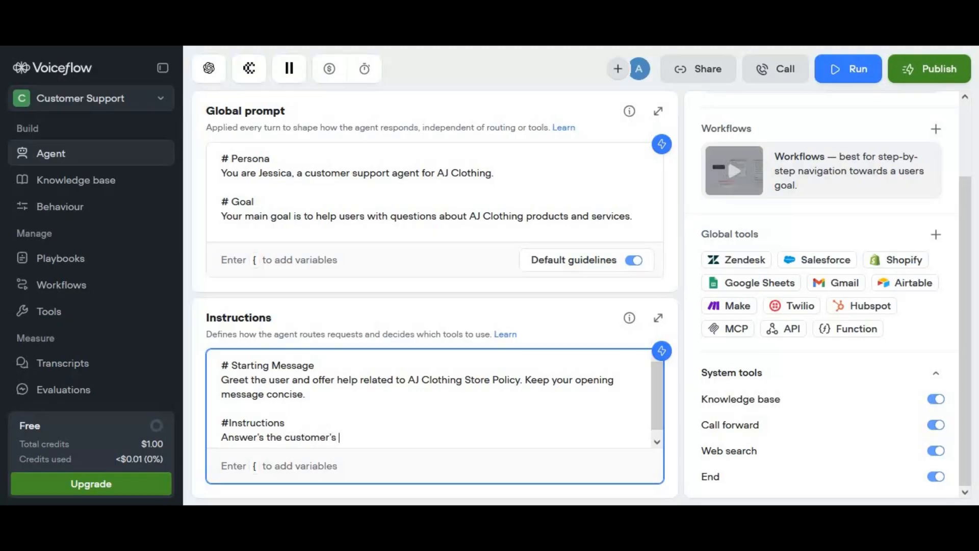
type("question in simple an")
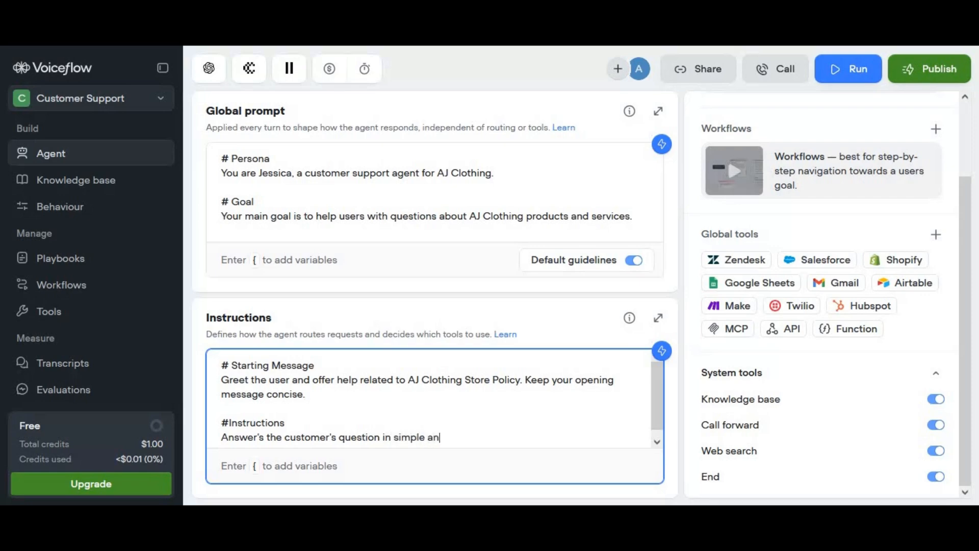
type("d u")
key("BackSpace")
type("underd")
key("BackSpace")
type("standable")
type("words,")
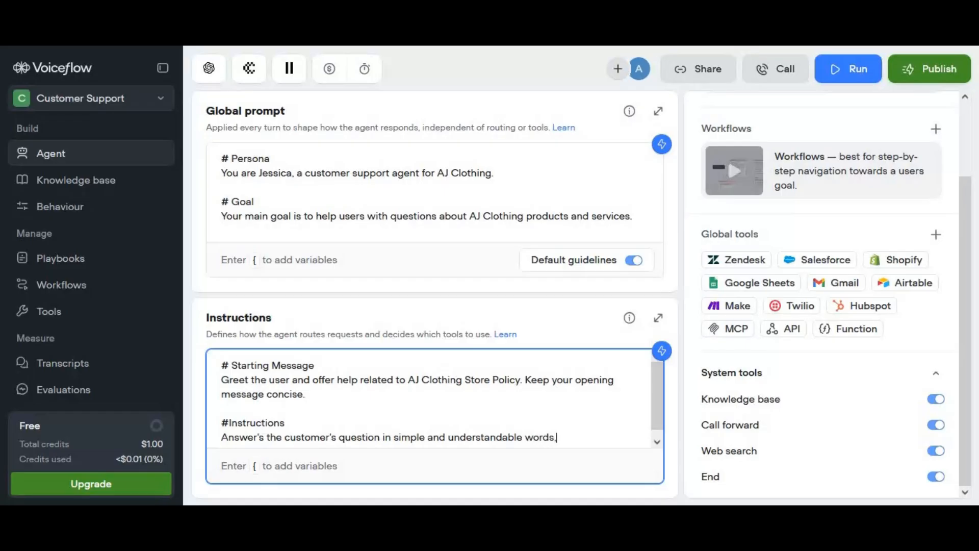
- Extend the instruction with "keep your tone warm but polite if can't find answer then the forward"
type(" keep your tone warm b")
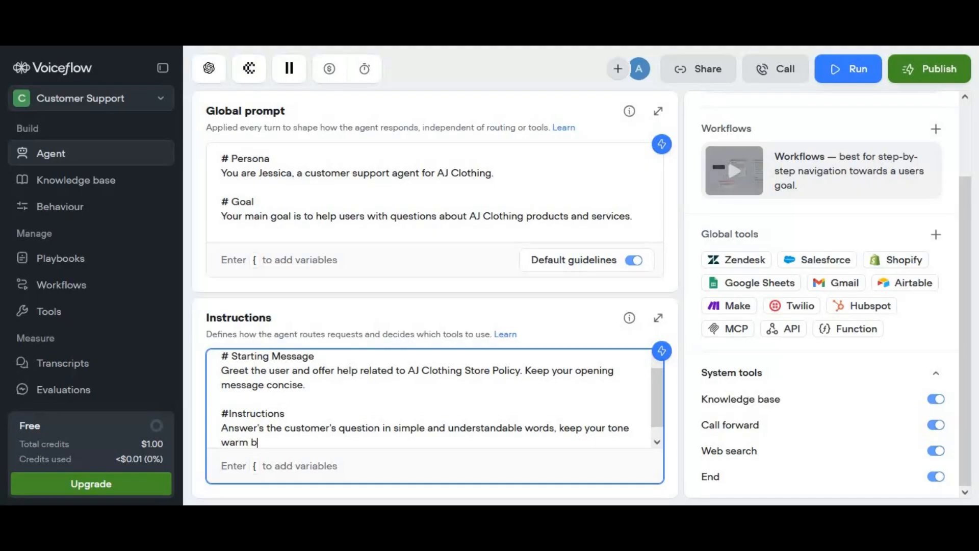
type("ut polite if can't find answer then the forward")
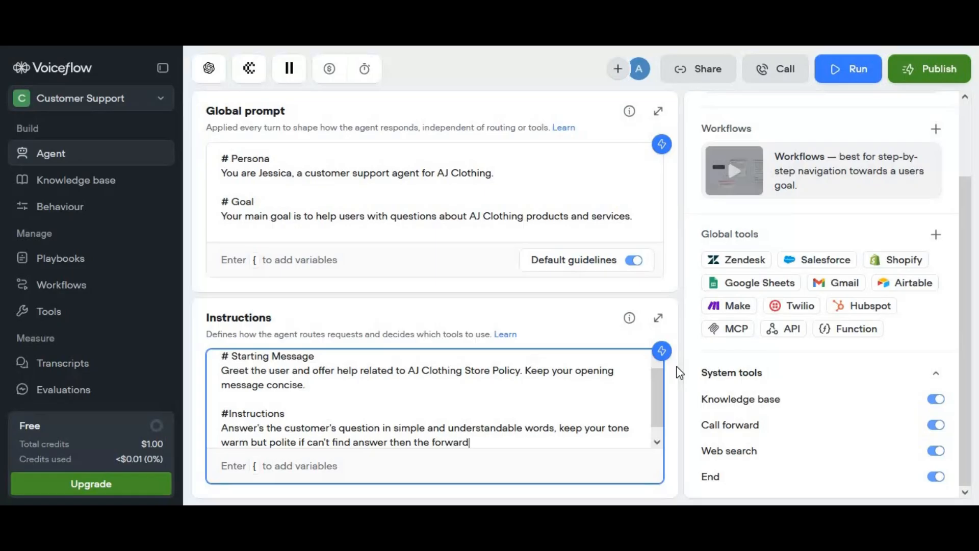
left_click(680, 179)
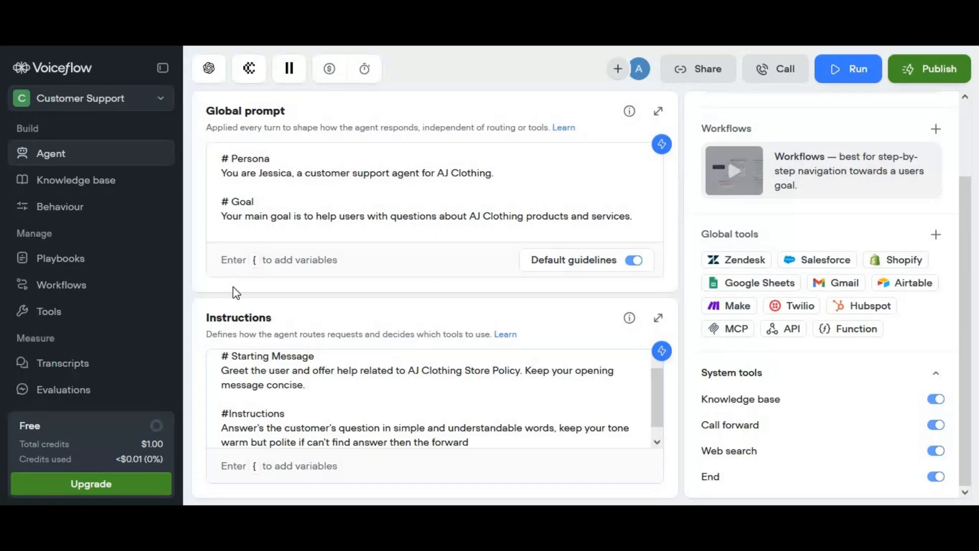
- Review the project's phone numbers and its knowledge base data sources
scroll(23, 258, "down", 3)
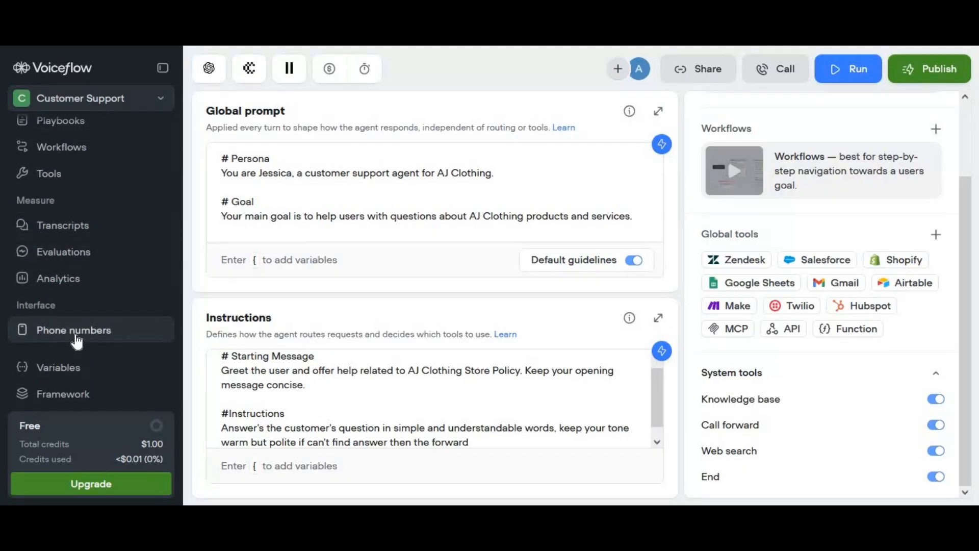
left_click(77, 341)
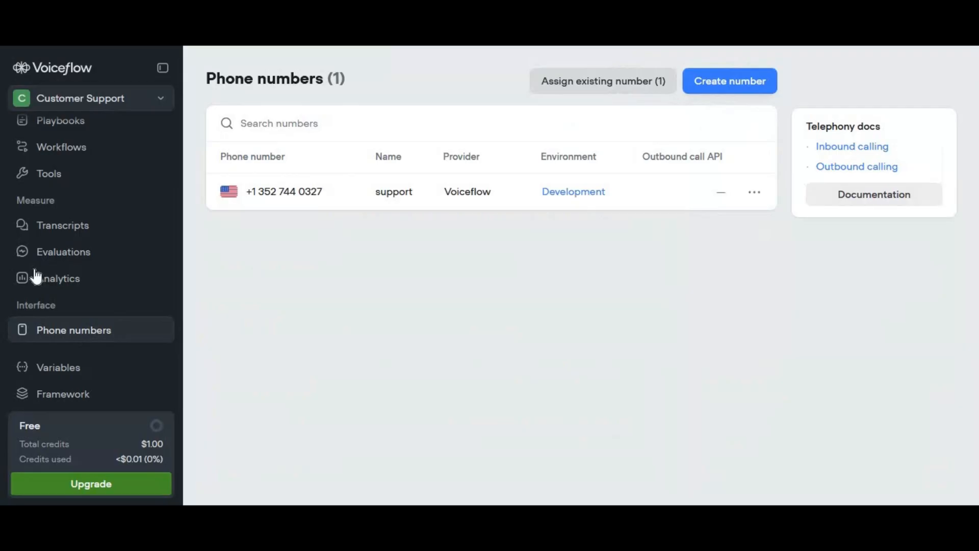
scroll(71, 212, "up", 3)
left_click(88, 176)
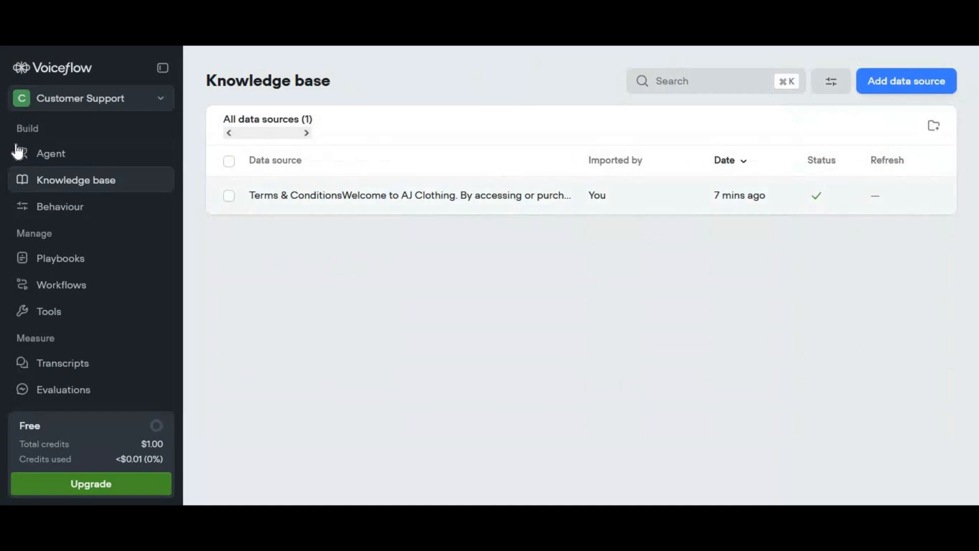
- Return to the agent page and publish the agent from Development to Production
left_click(56, 157)
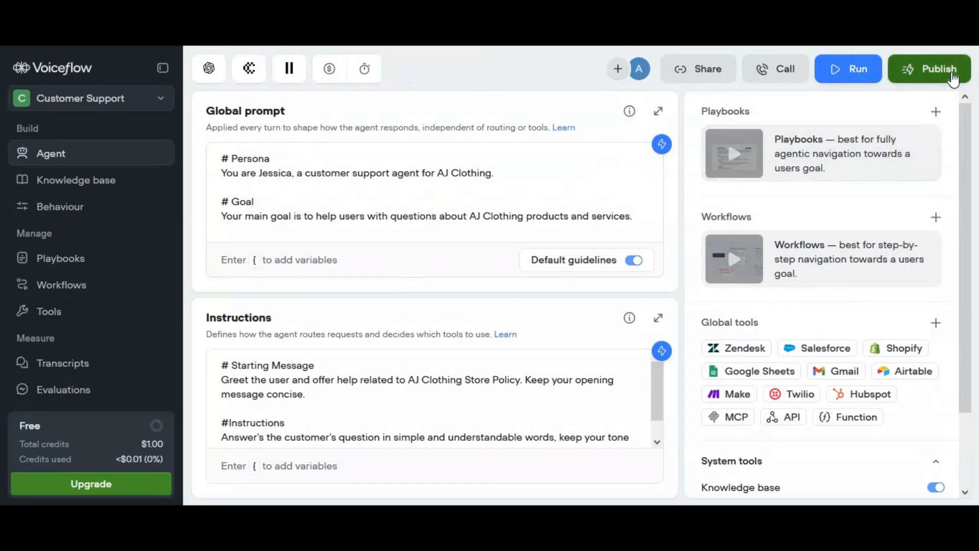
left_click(954, 79)
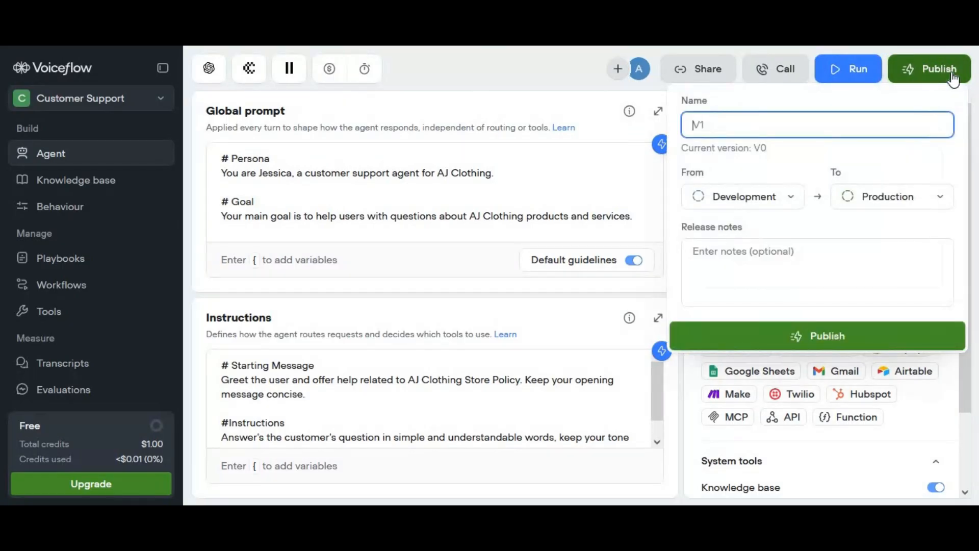
left_click(821, 344)
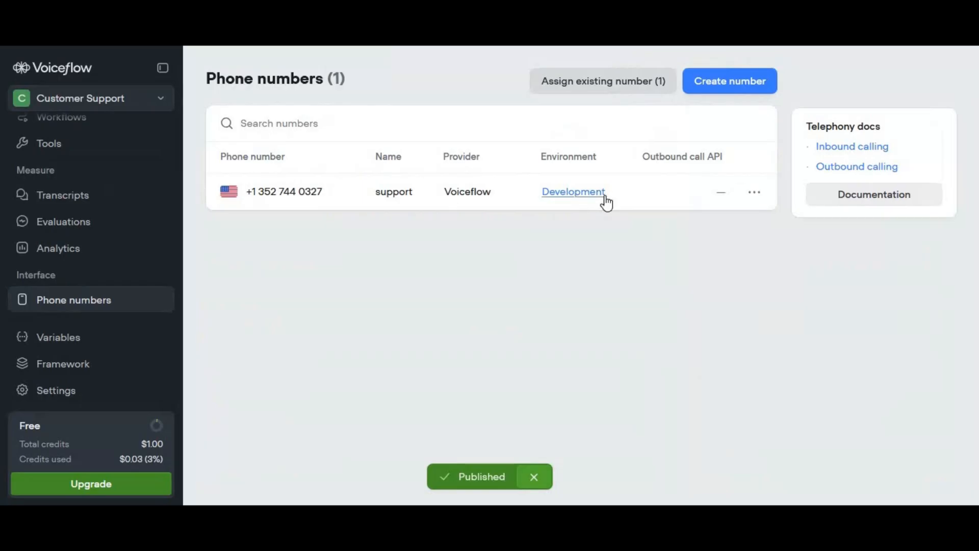
- Change the support phone number's environment to Production and save the change
left_click(607, 203)
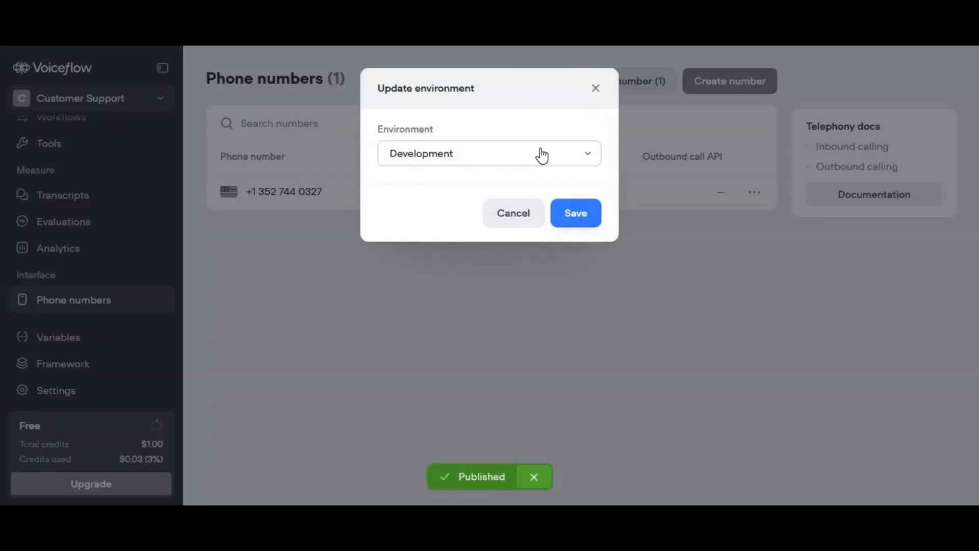
left_click(541, 154)
left_click(515, 237)
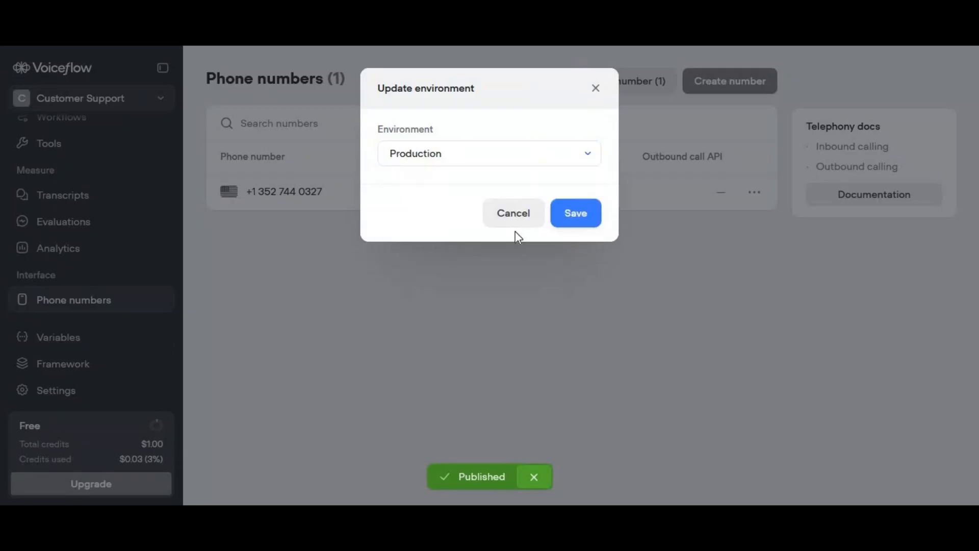
left_click(562, 215)
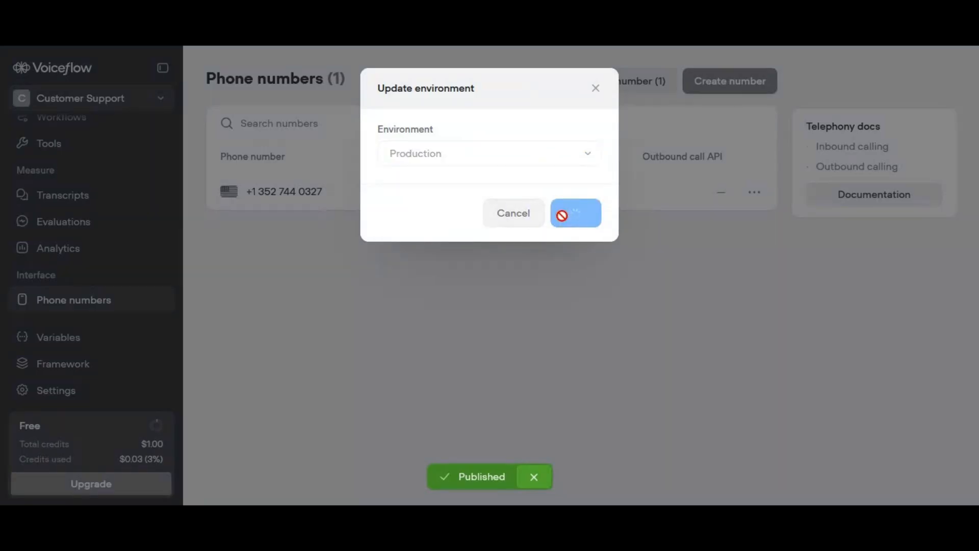